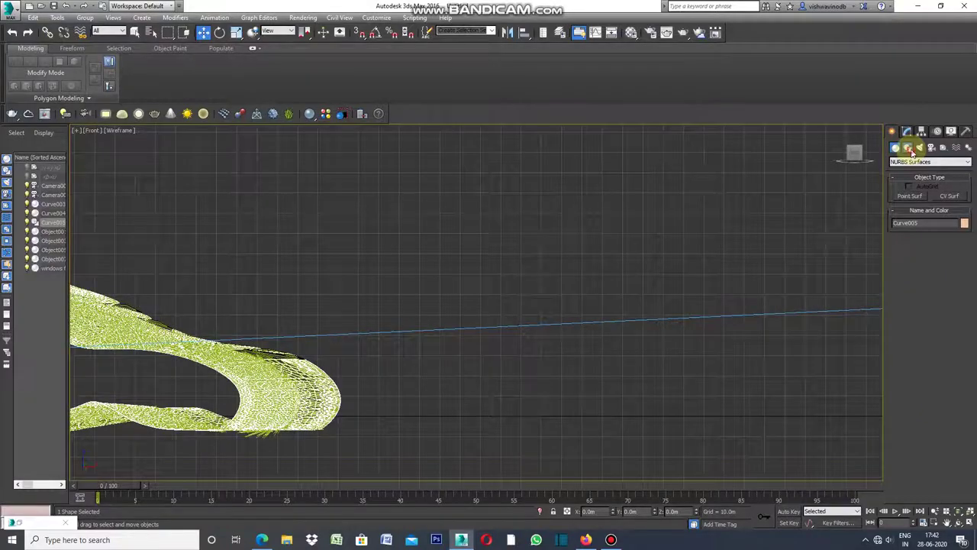
- Choose the NURBS Curves CV Curve tool in the Create panel's Shapes category
click(907, 147)
click(966, 164)
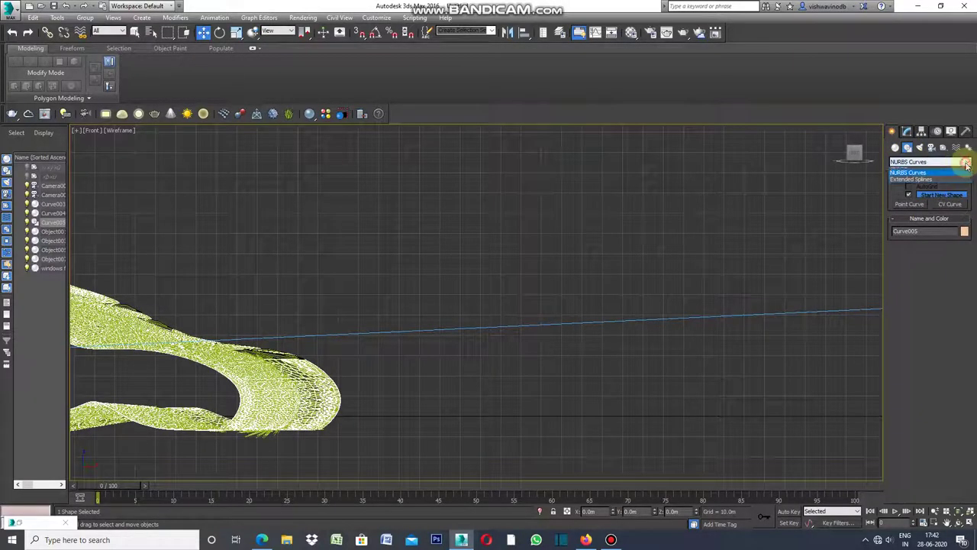
click(919, 180)
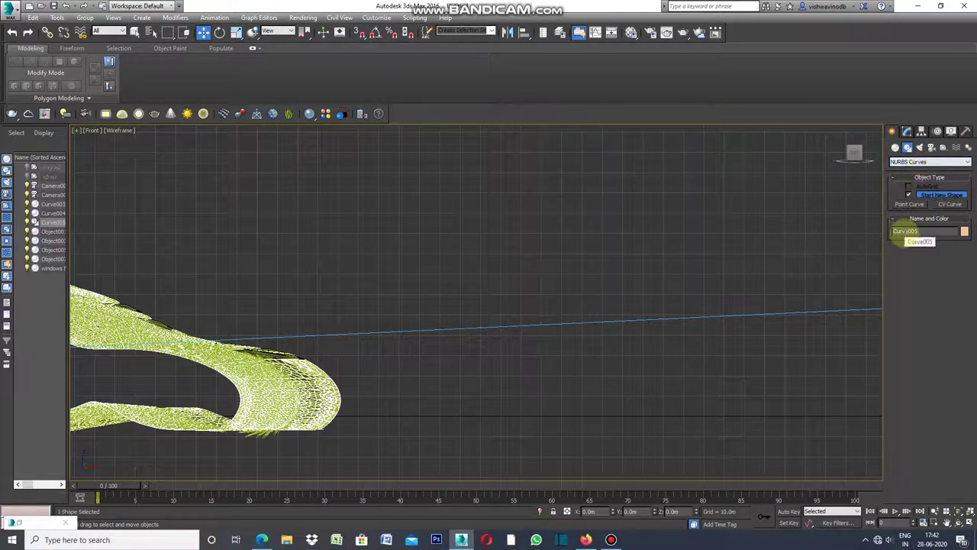
click(950, 204)
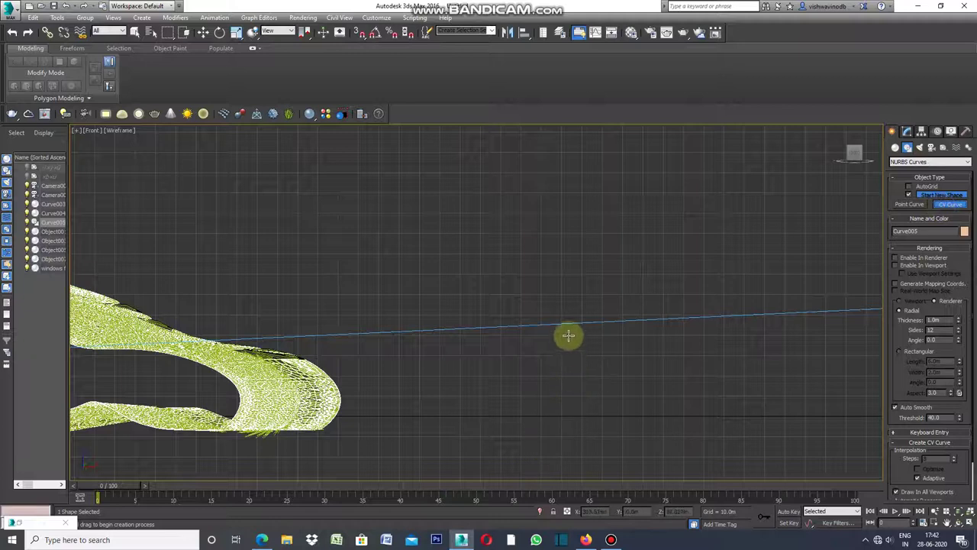
scroll(489, 412, down, 2)
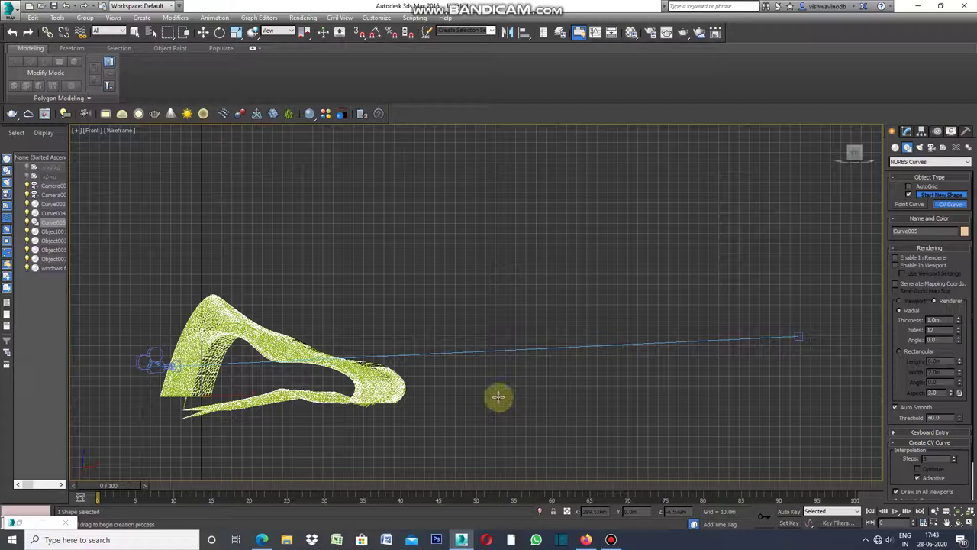
- Draw the arched CV curve Curve006 with seven control vertices right of the shell
click(711, 396)
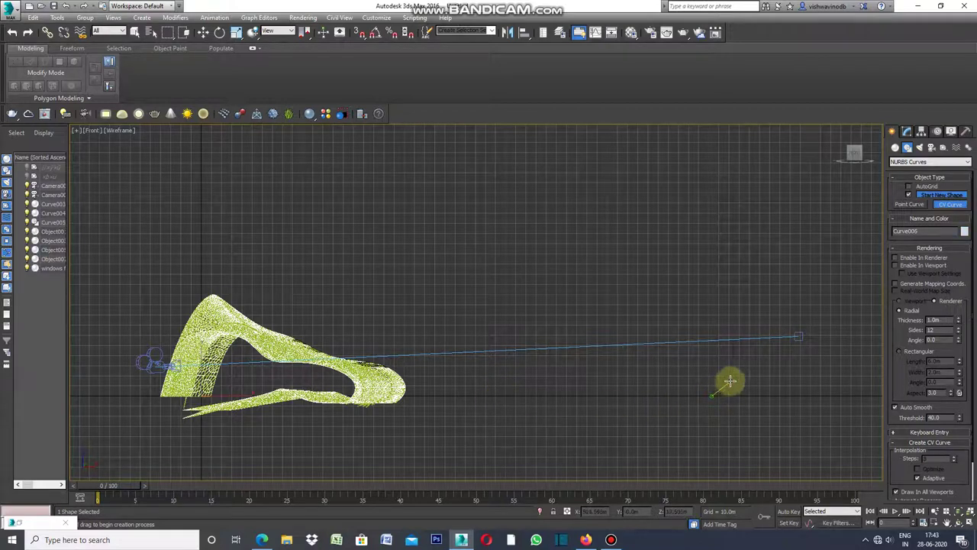
click(749, 339)
click(730, 273)
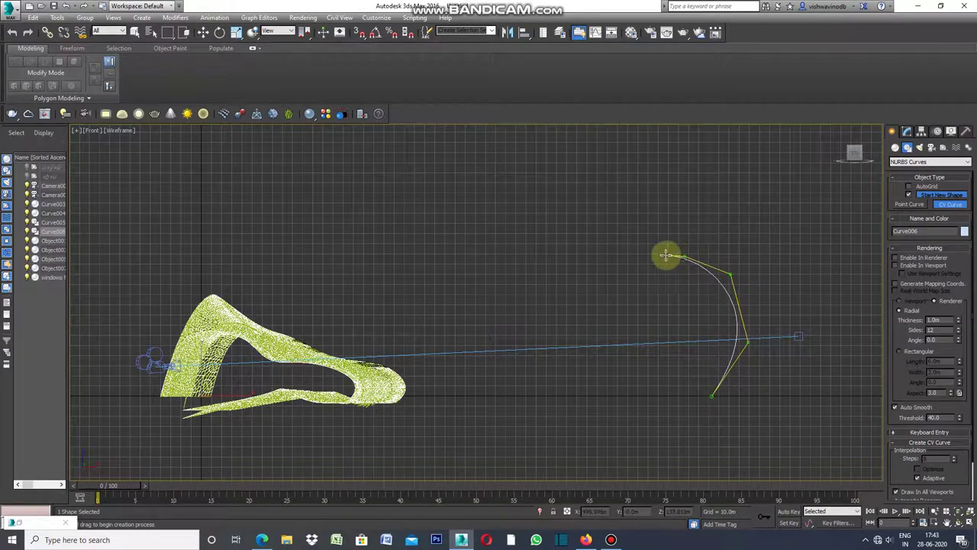
click(602, 257)
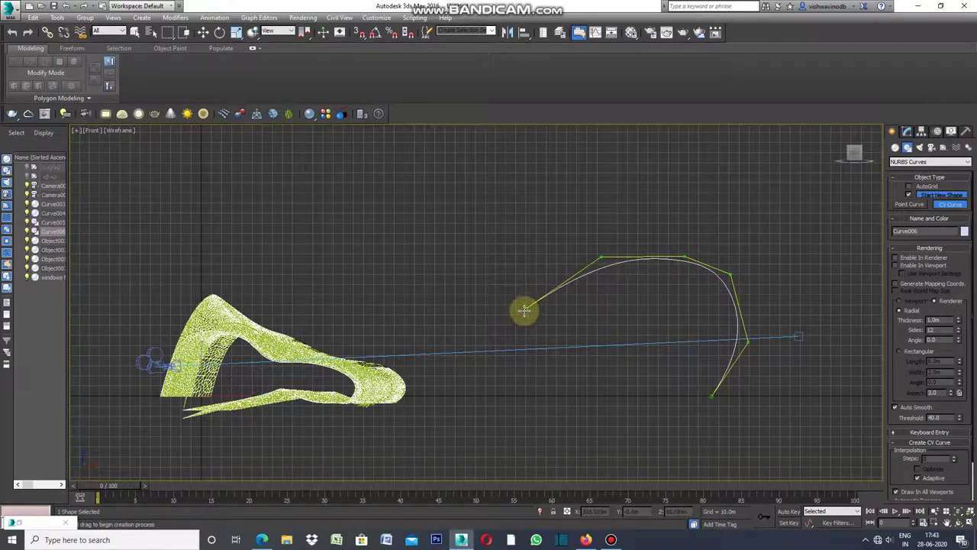
click(522, 313)
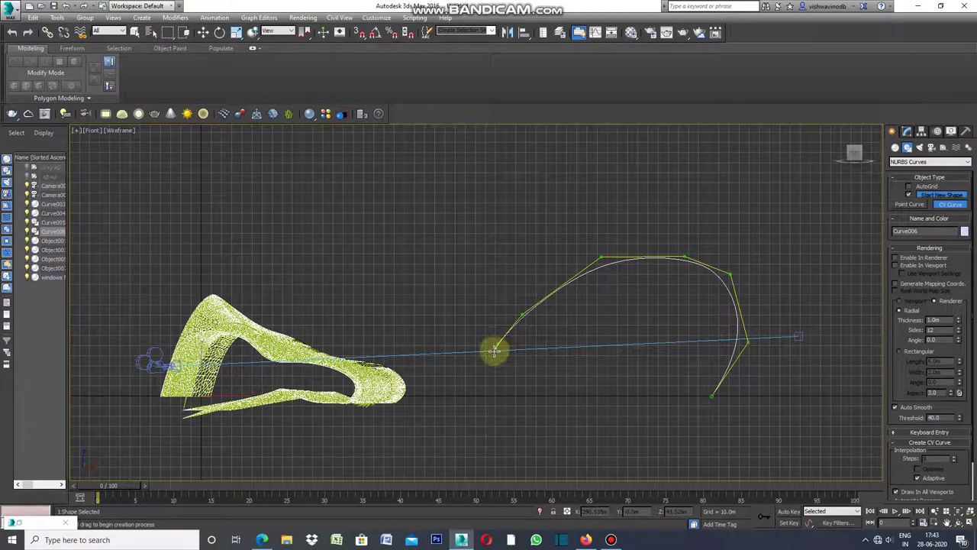
click(496, 348)
click(511, 373)
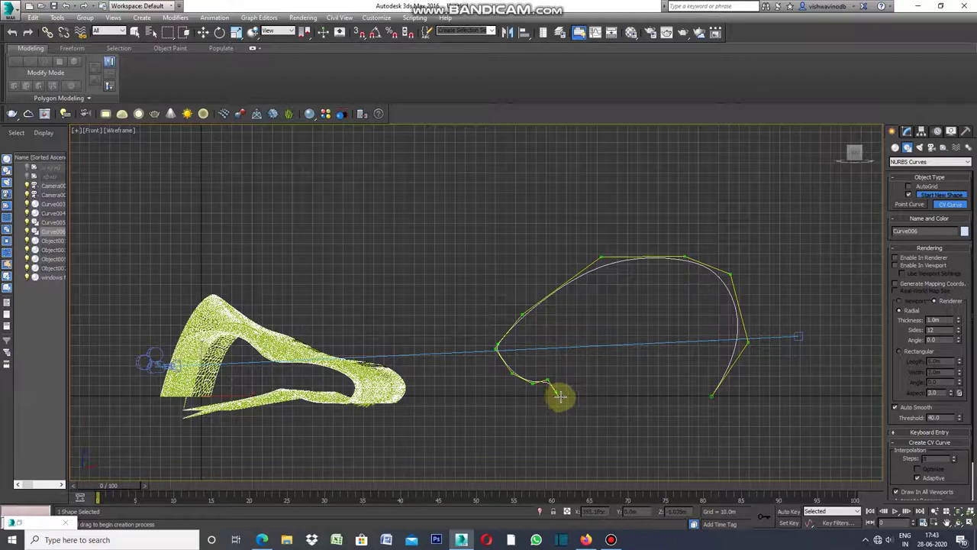
right_click(560, 394)
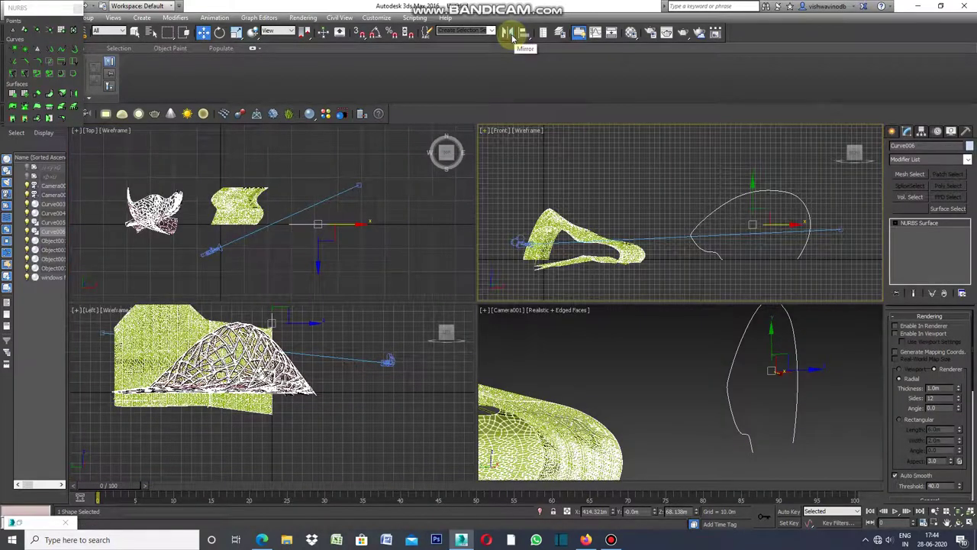
- Mirror Curve006 on the X axis as a copy, Curve007, then deselect
click(508, 33)
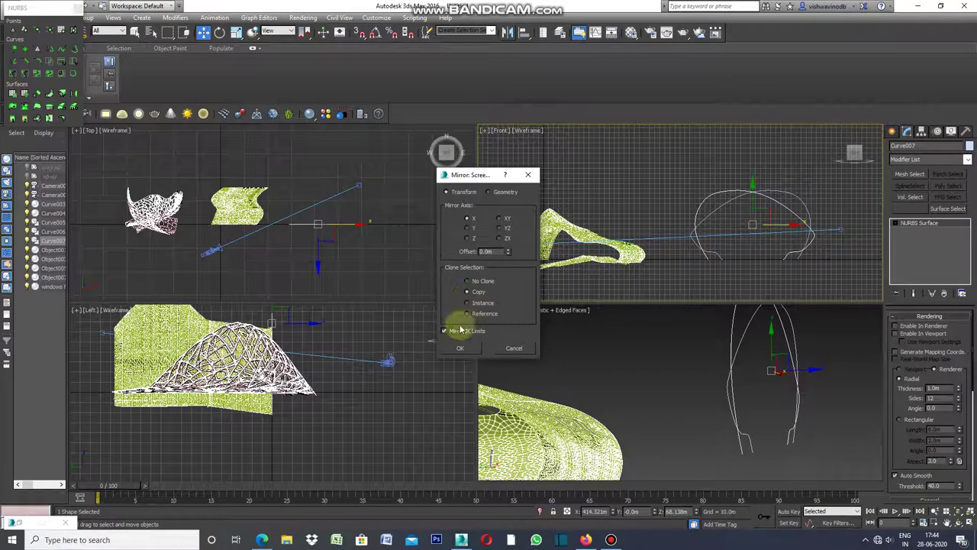
click(462, 349)
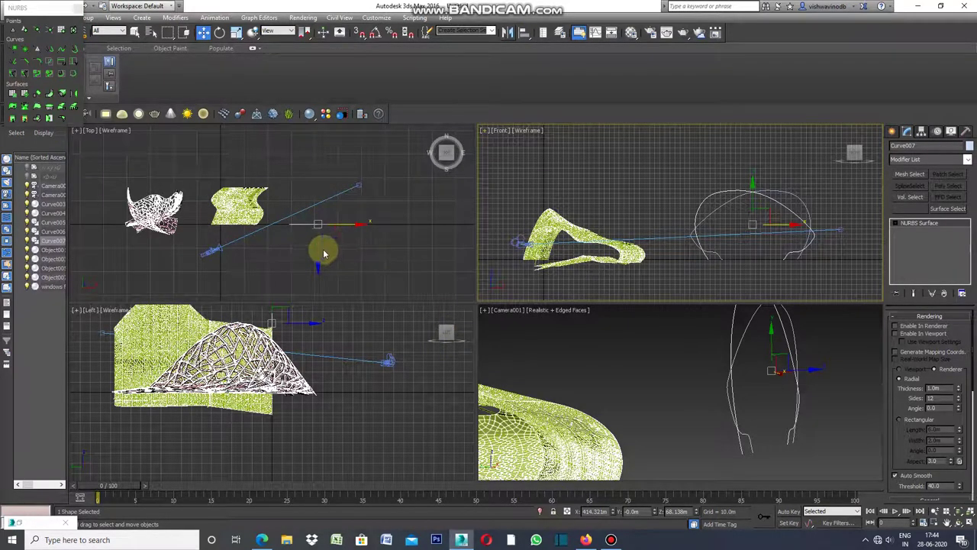
click(320, 256)
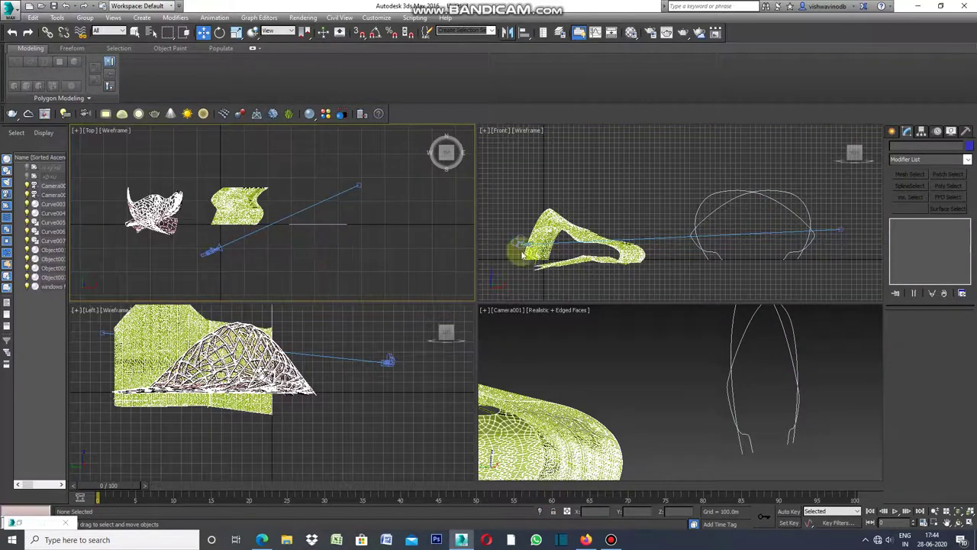
- Nudge a profile curve along Y and clone curves to create Curve008 and Curve009
click(318, 198)
drag(318, 197, 319, 189)
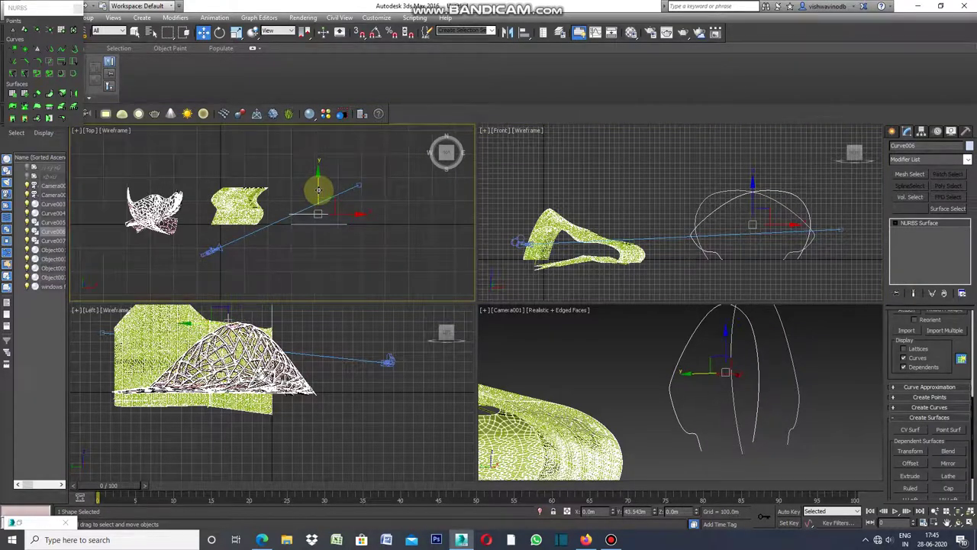
drag(318, 189, 319, 184)
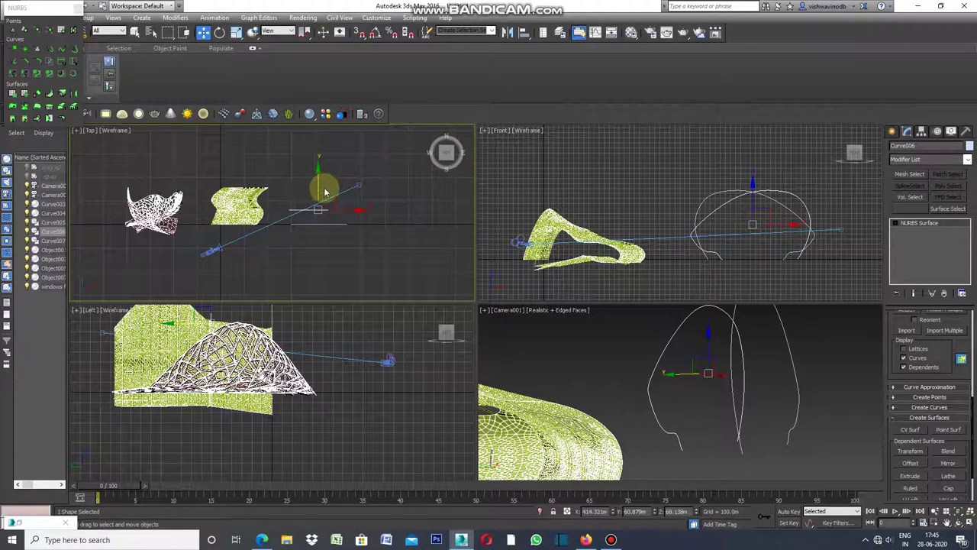
shift+drag(325, 192, 319, 160)
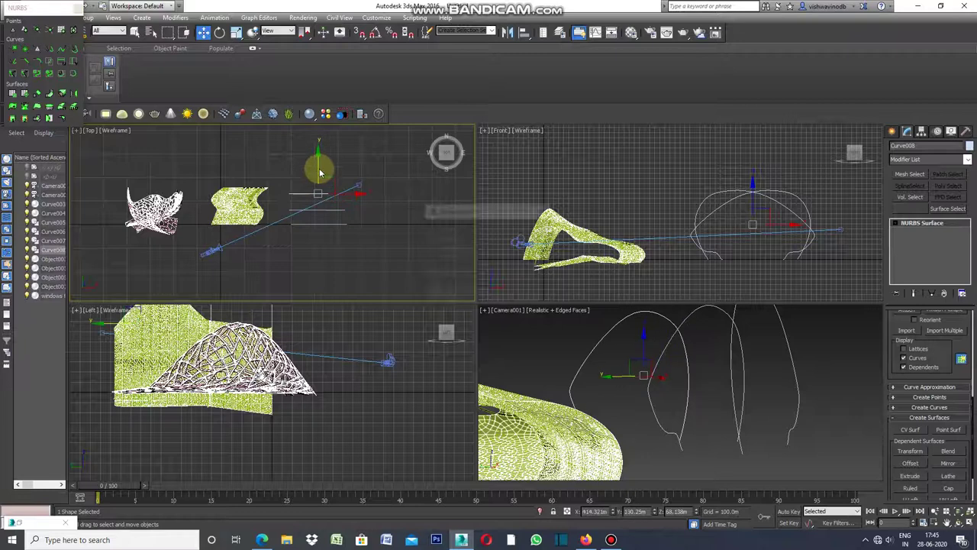
click(488, 312)
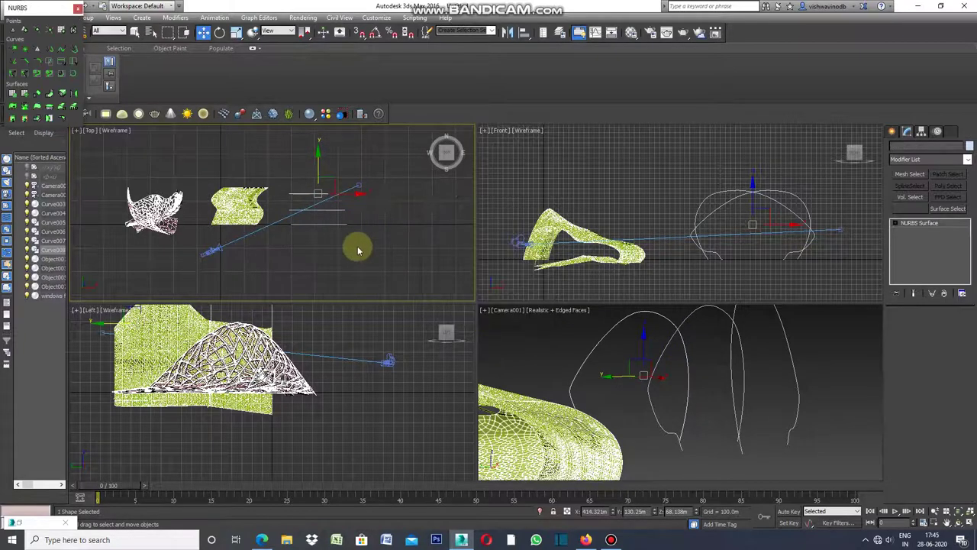
click(332, 221)
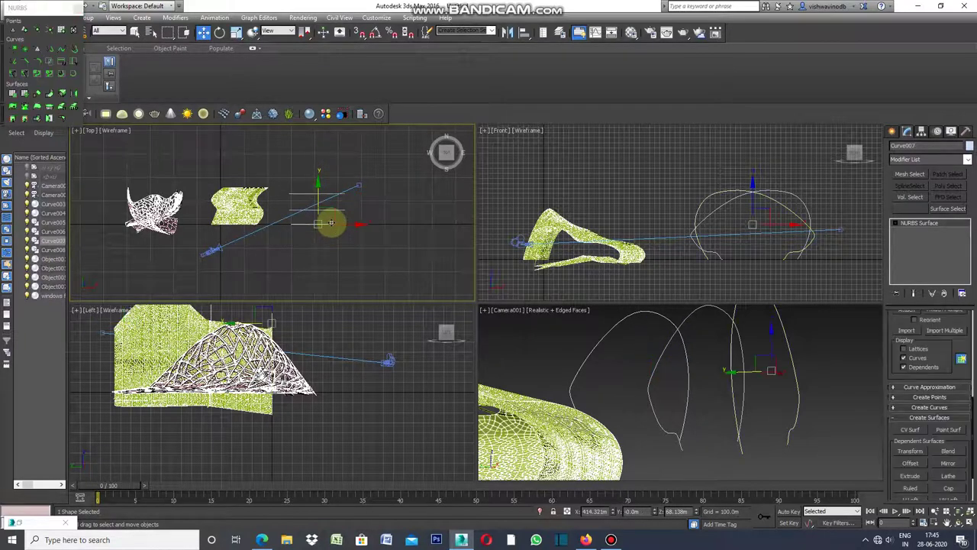
shift+drag(321, 206, 316, 211)
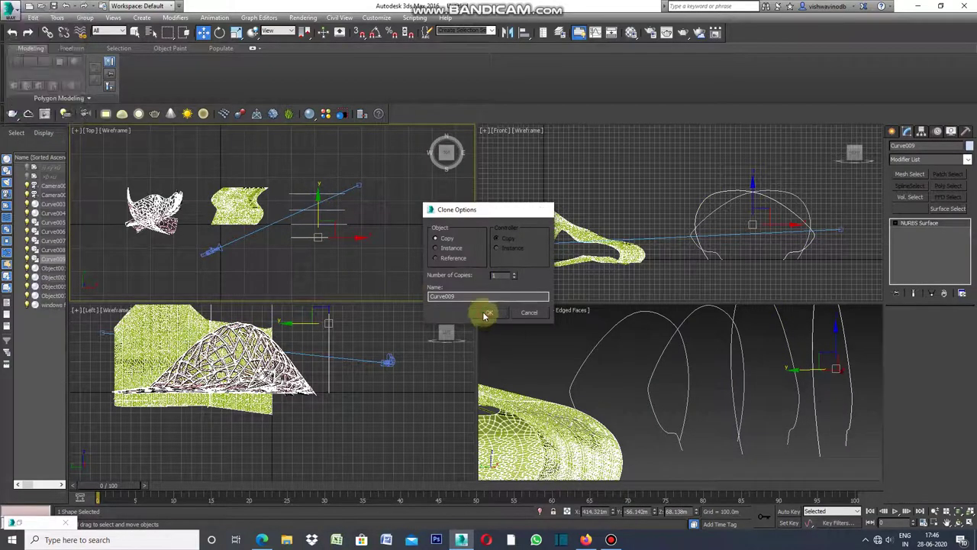
click(486, 313)
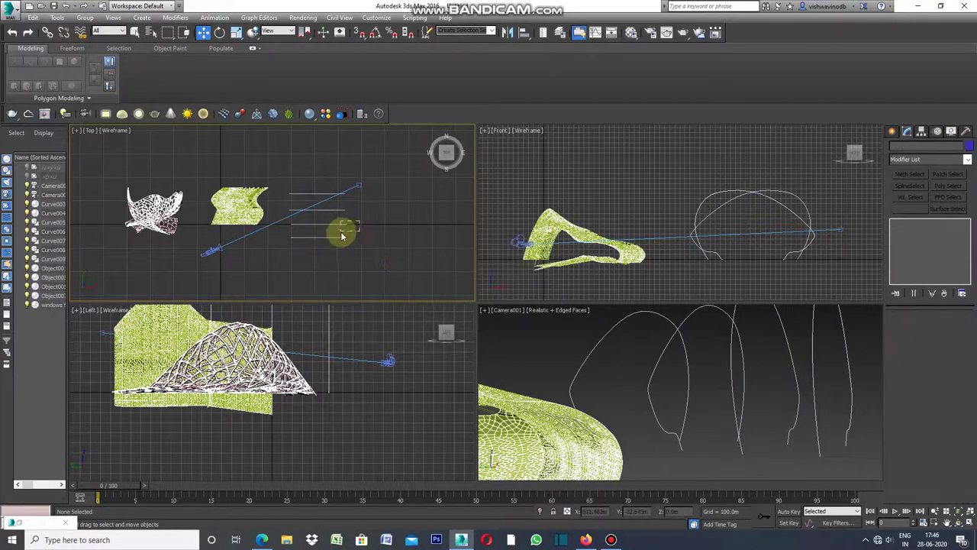
- Shift two profile curves, including Curve008, to the right to space them out
click(347, 235)
drag(349, 226, 368, 226)
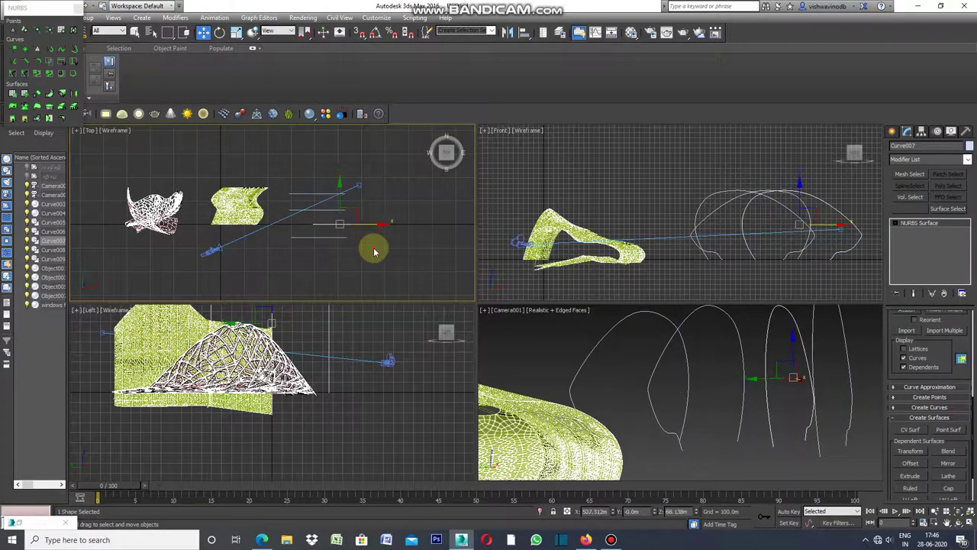
click(373, 251)
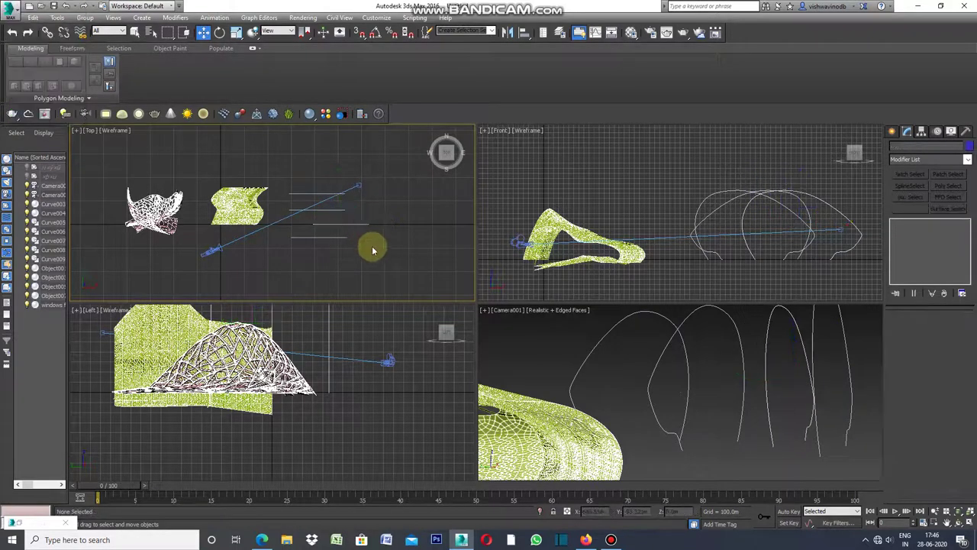
click(319, 193)
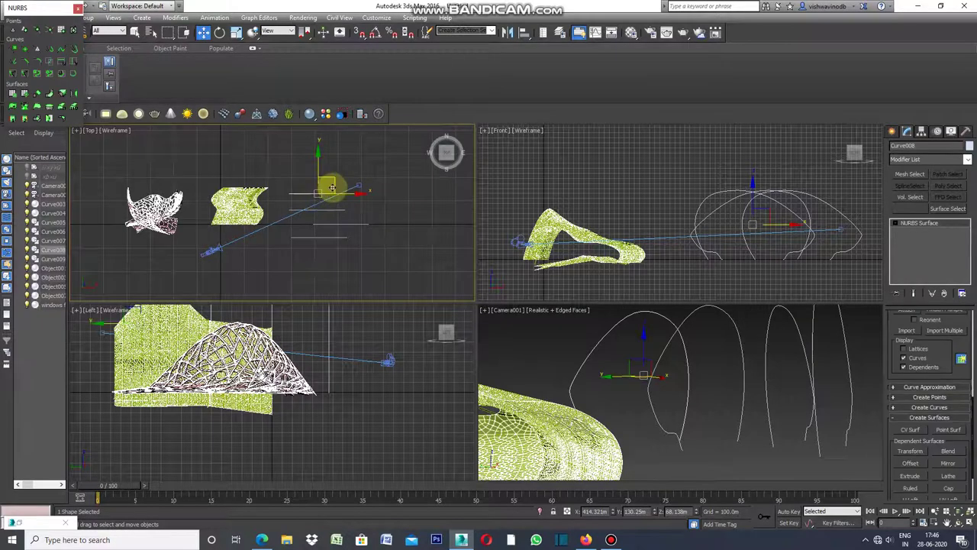
drag(332, 188, 362, 184)
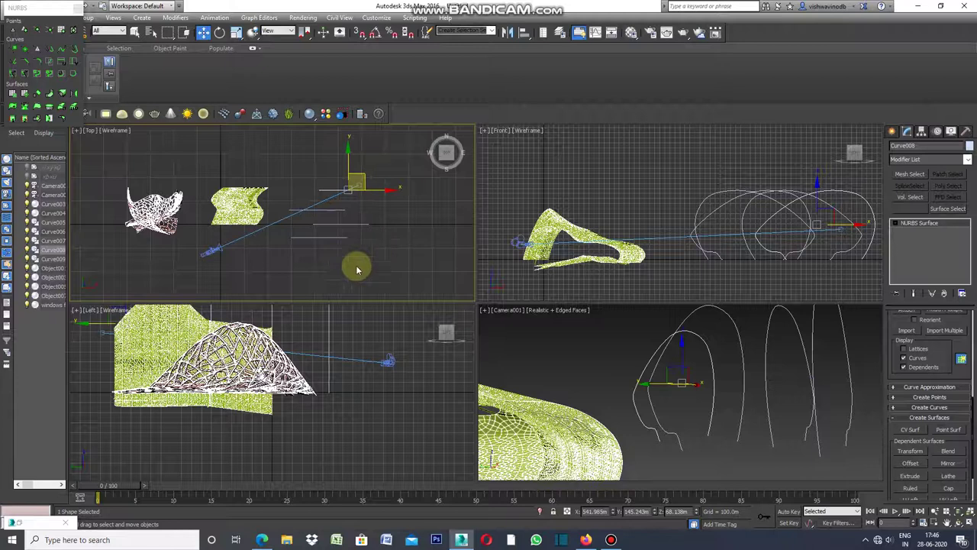
click(389, 264)
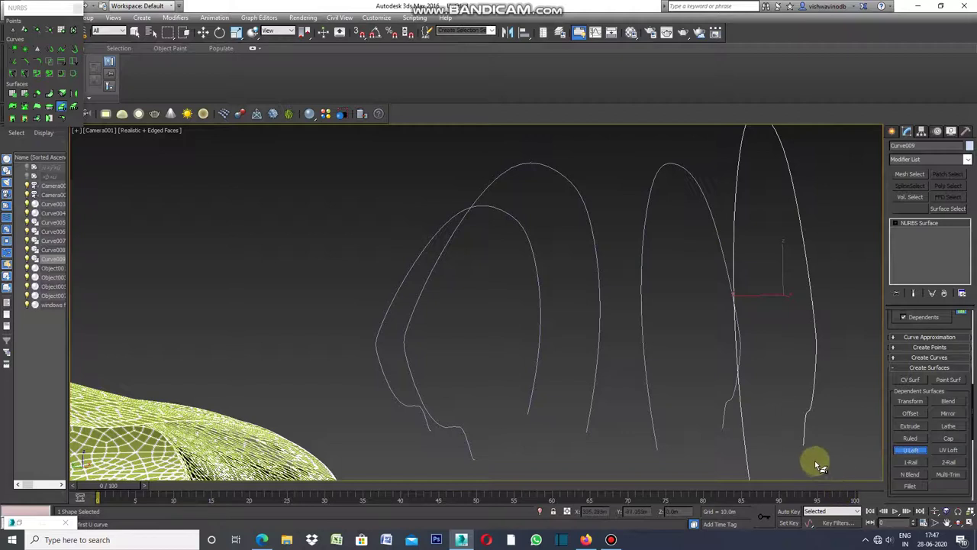
- U Loft a surface from the rightmost curve through Curve007 and Curve006 to the front
click(752, 461)
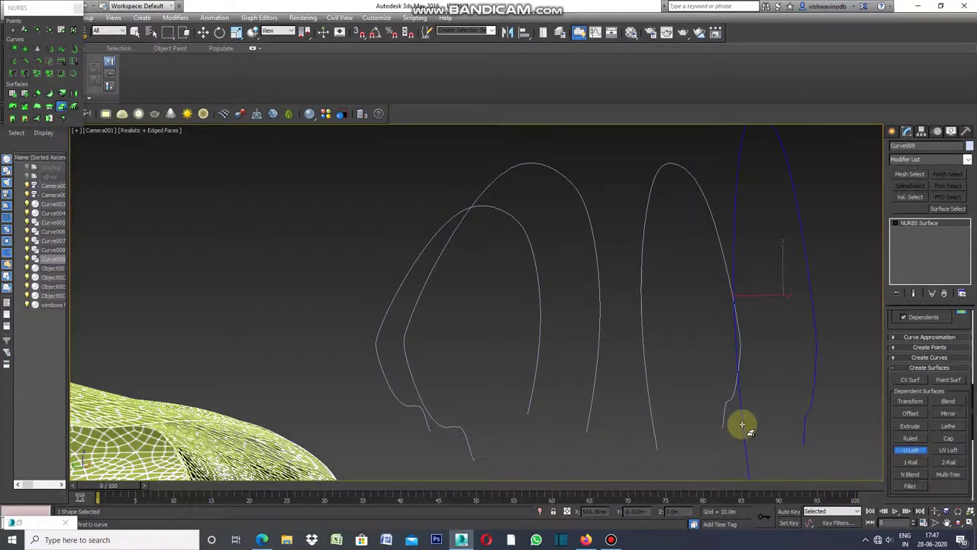
click(741, 423)
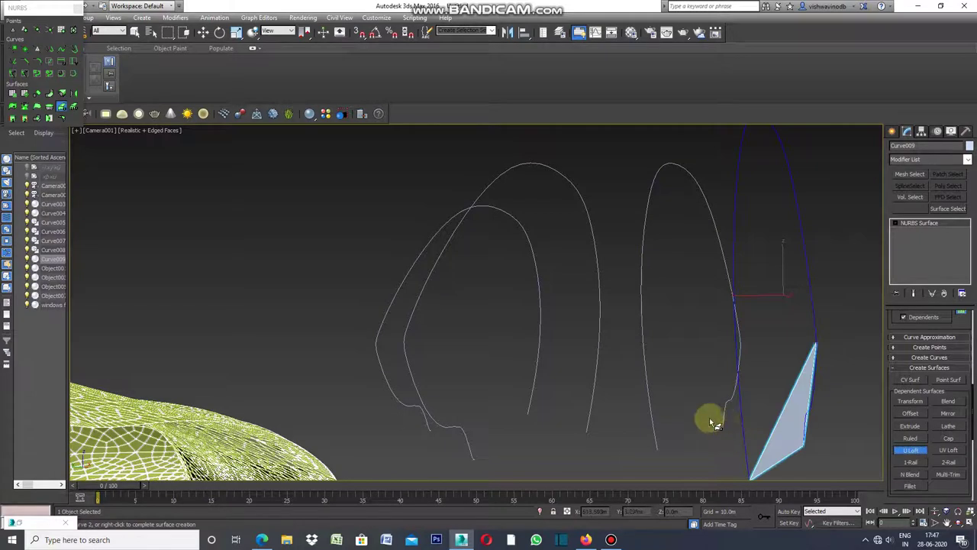
click(651, 406)
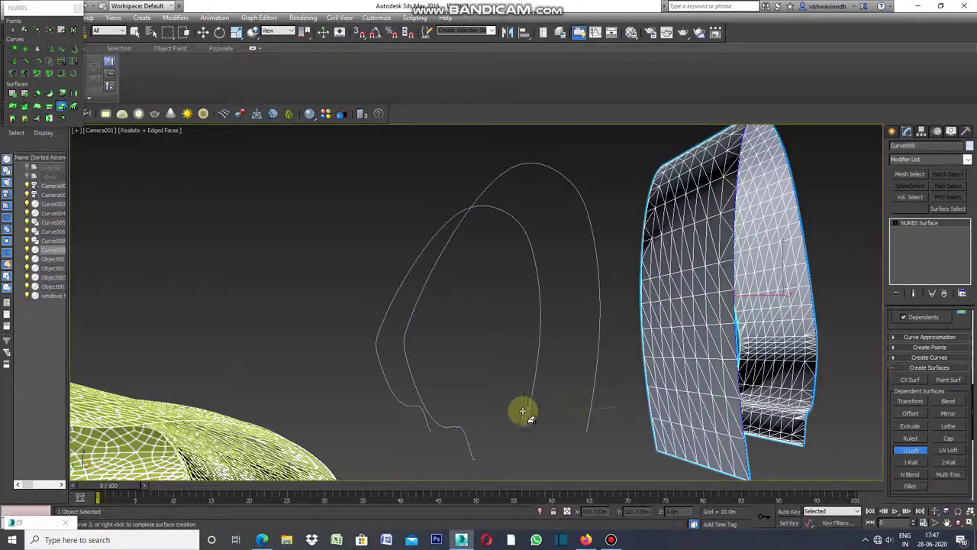
click(432, 417)
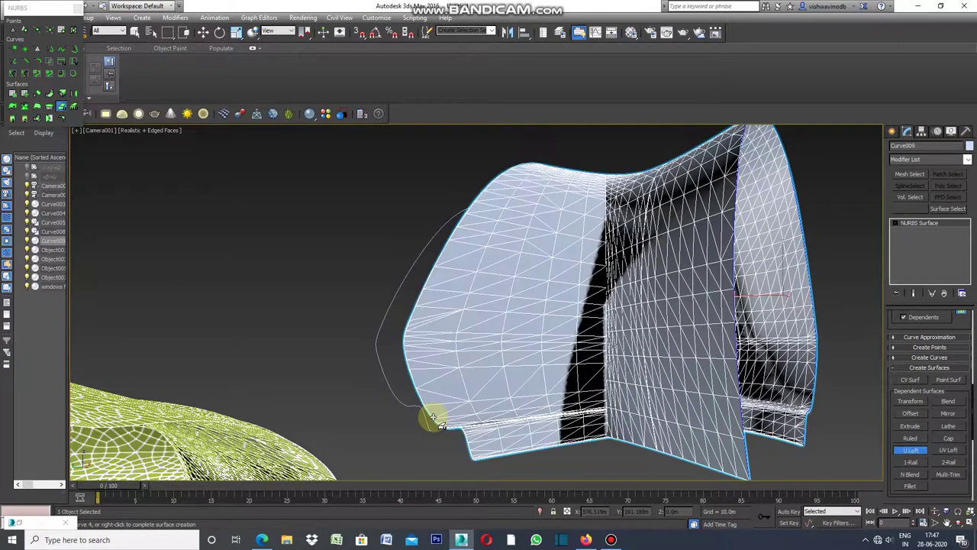
click(388, 386)
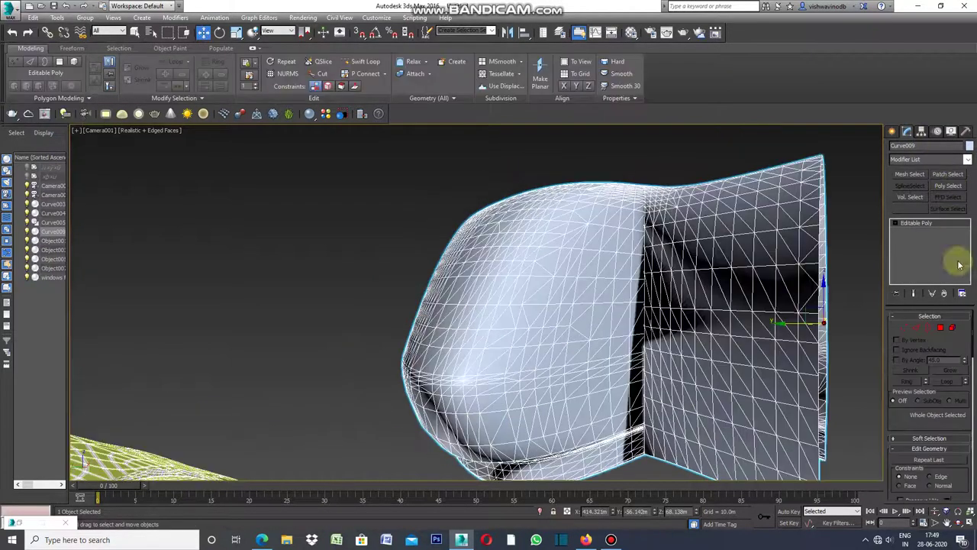
- Convert the lofted shell to Editable Poly and enter Edge level with nothing selected
click(917, 328)
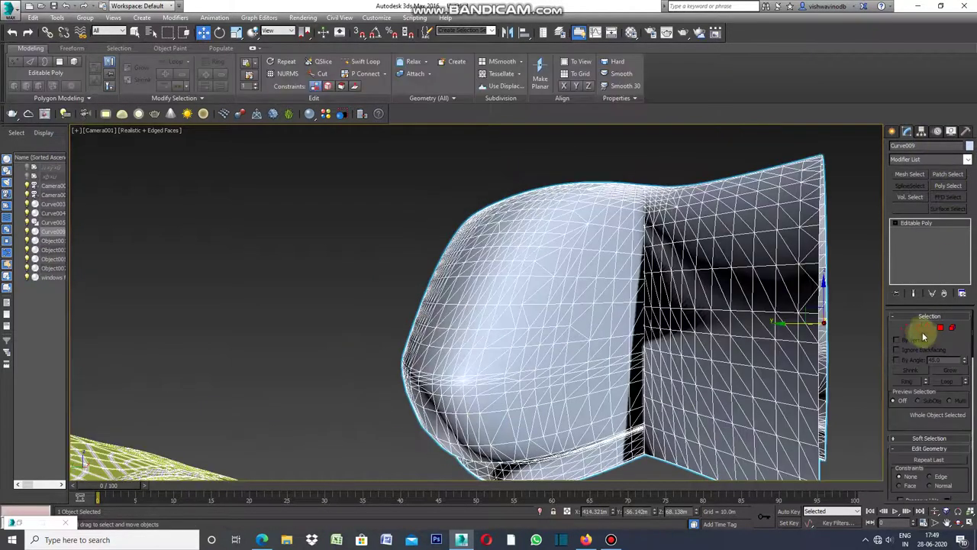
click(917, 328)
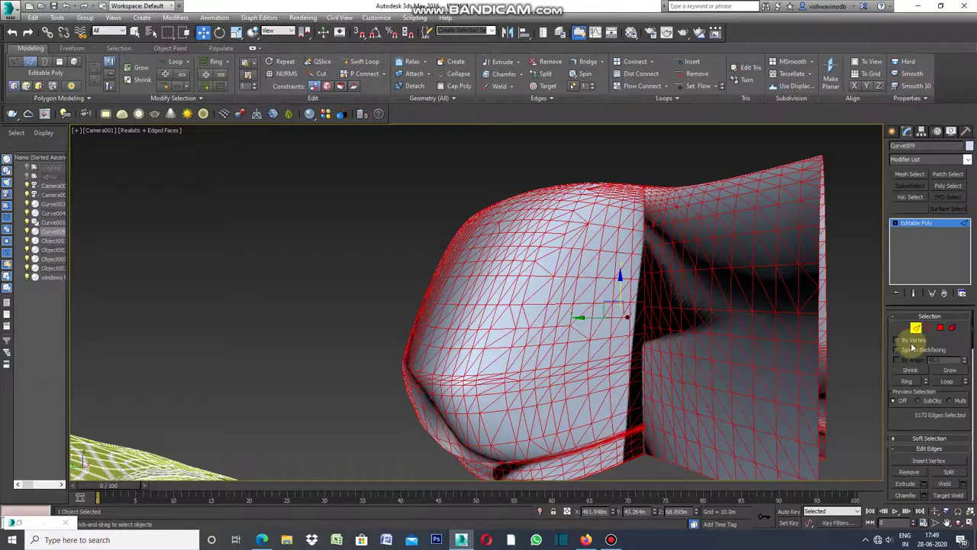
click(856, 303)
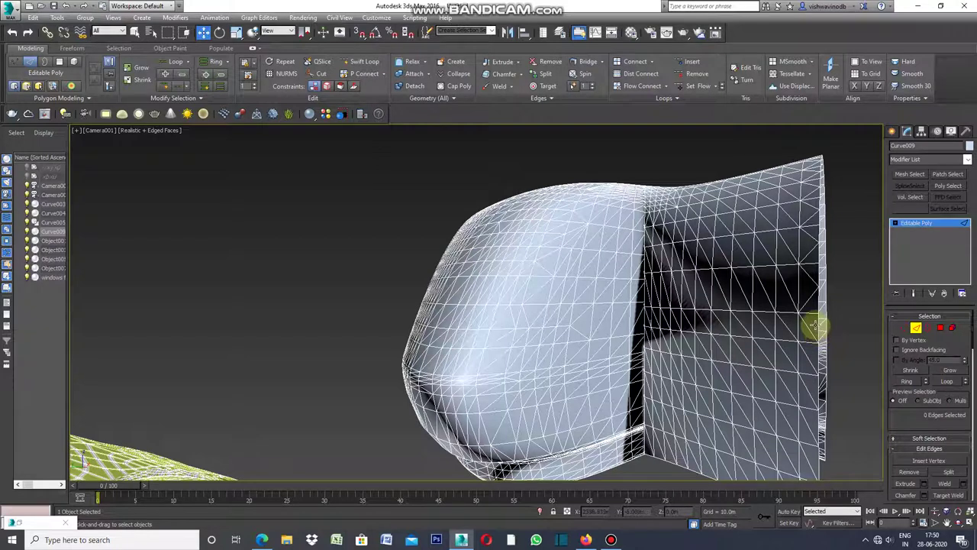
- Select the edges across the lower window strip of the side panel
click(820, 424)
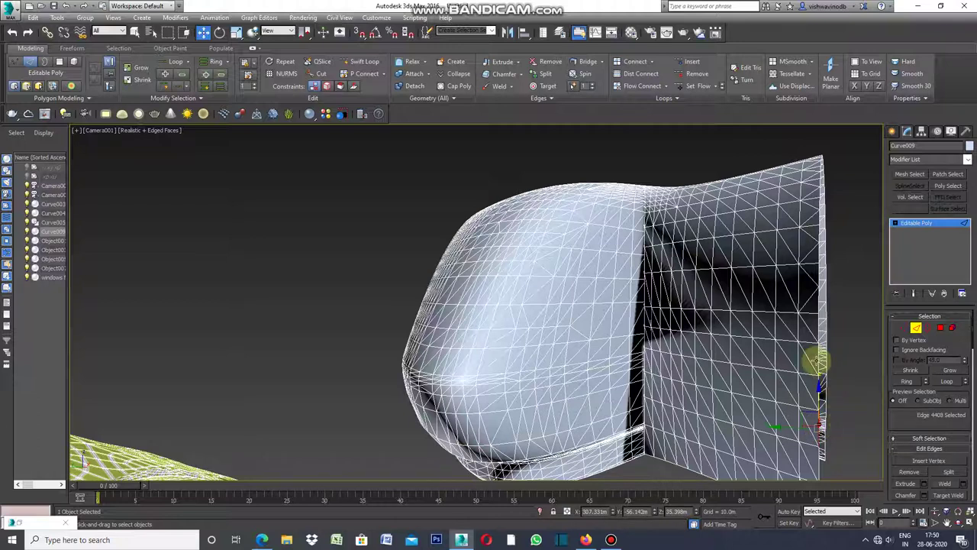
ctrl+click(818, 359)
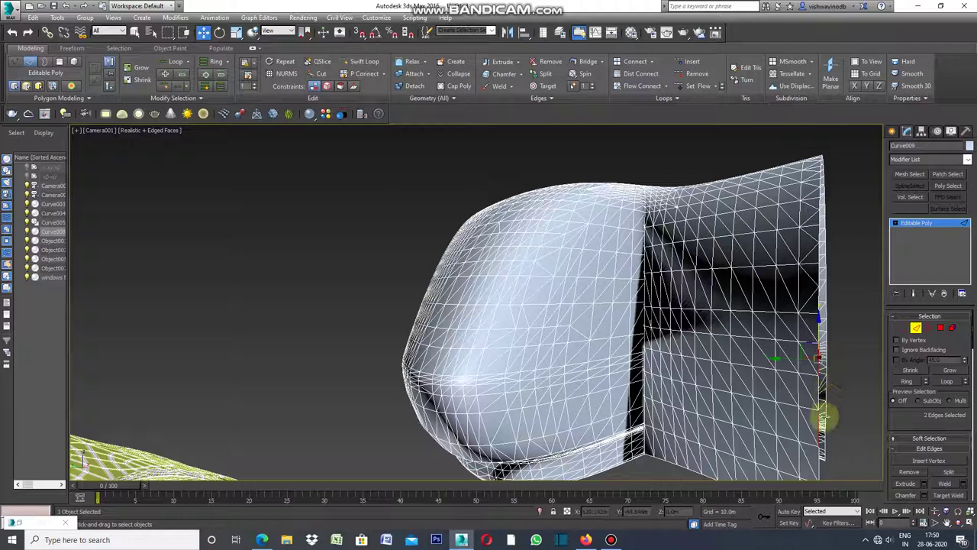
click(803, 426)
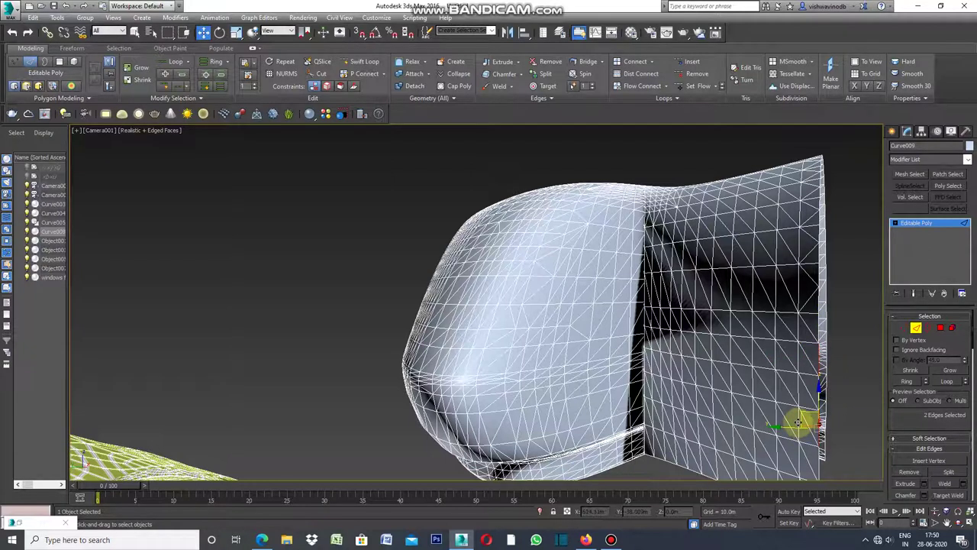
ctrl+click(797, 420)
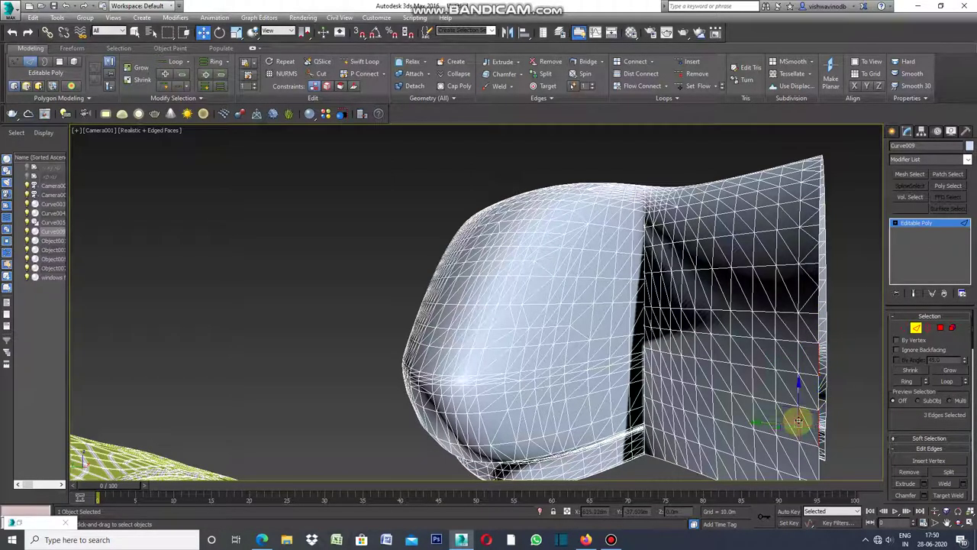
ctrl+click(775, 418)
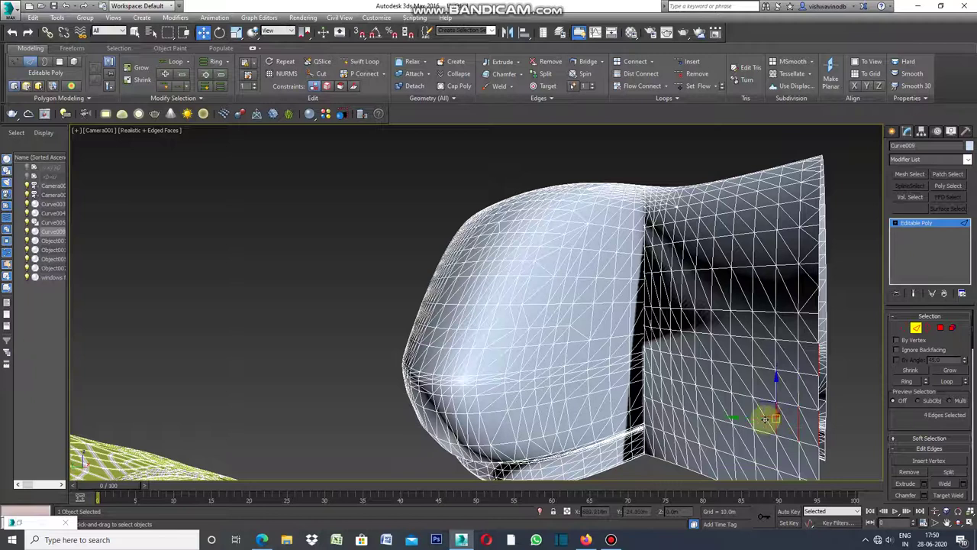
ctrl+click(731, 415)
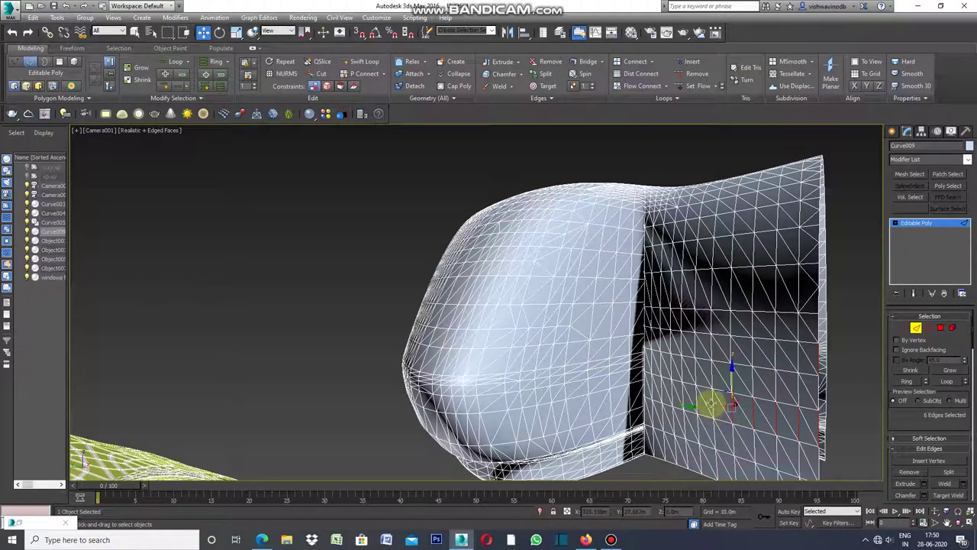
ctrl+click(693, 399)
ctrl+click(684, 396)
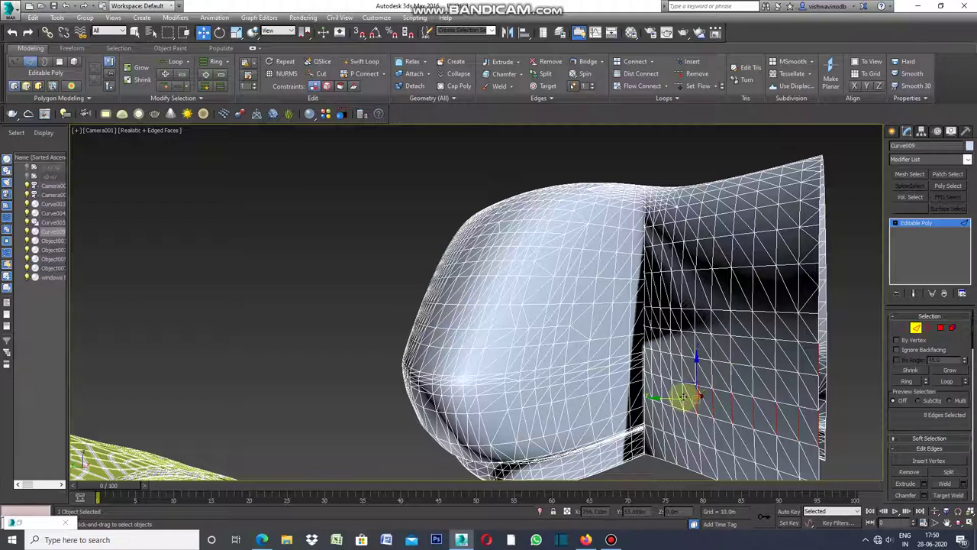
ctrl+click(663, 393)
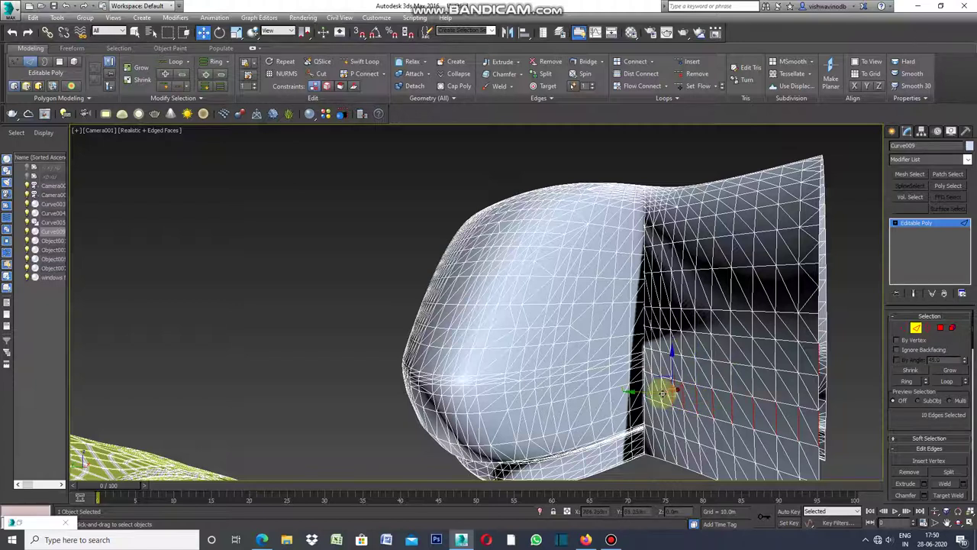
ctrl+click(651, 393)
- Select the edges across the upper window strip of the side panel
ctrl+click(651, 386)
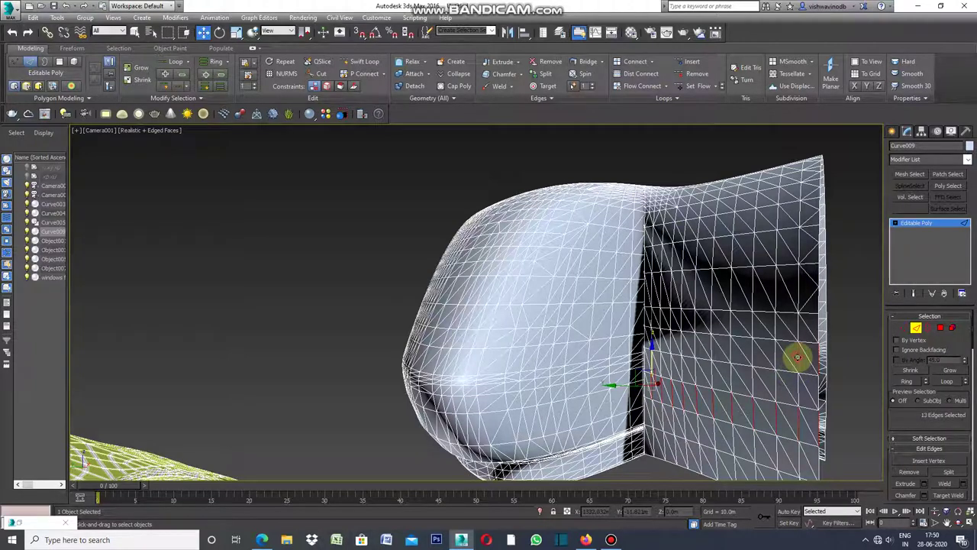
ctrl+click(771, 355)
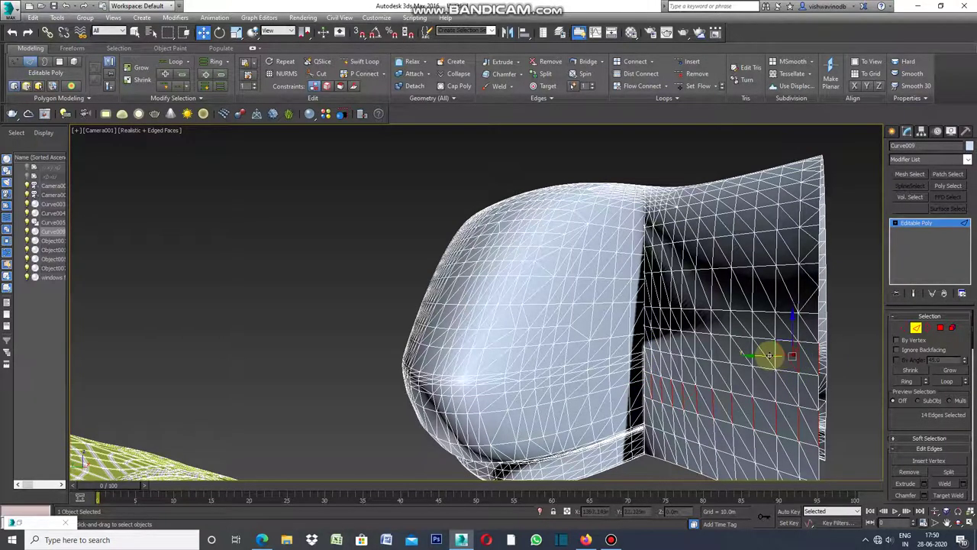
ctrl+click(747, 354)
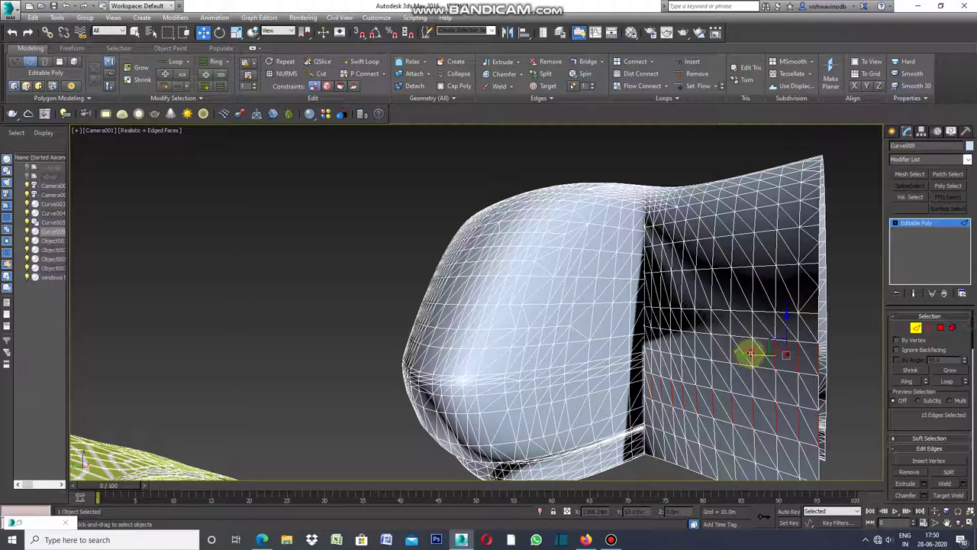
ctrl+click(731, 349)
ctrl+click(712, 350)
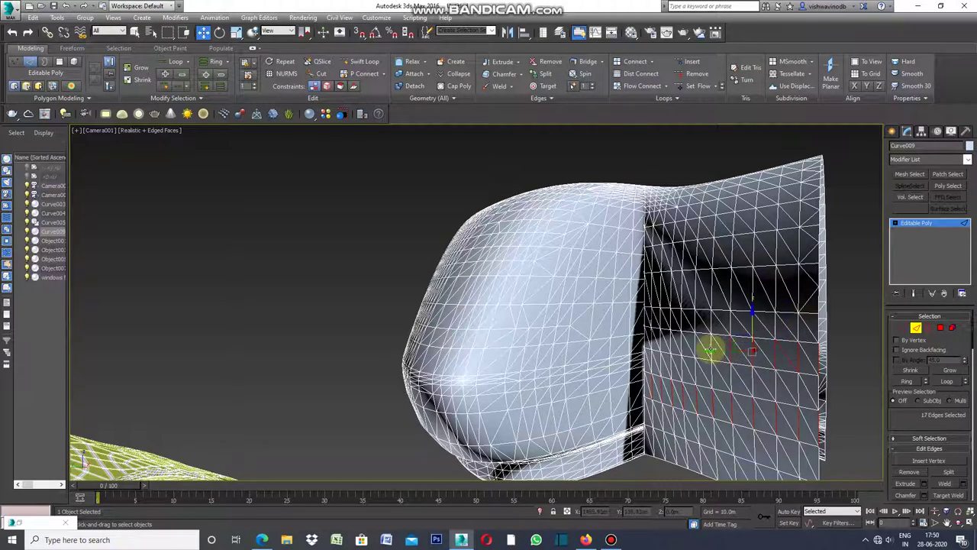
ctrl+click(698, 347)
ctrl+click(684, 345)
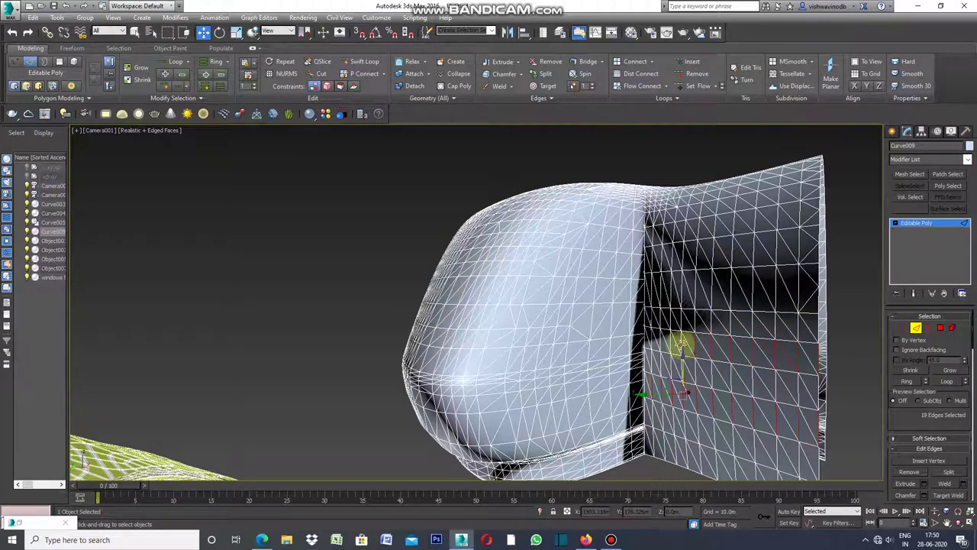
ctrl+click(670, 342)
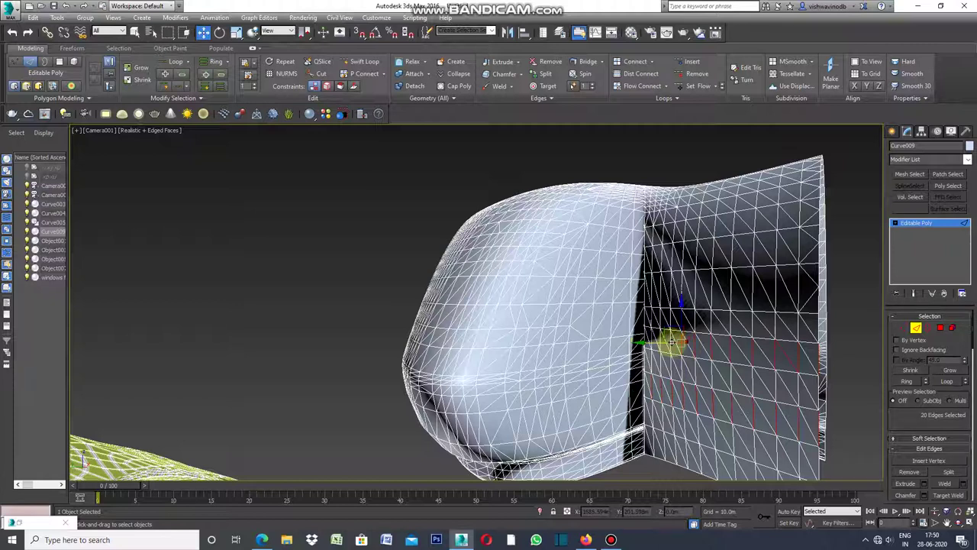
ctrl+click(650, 346)
ctrl+click(655, 342)
ctrl+click(649, 343)
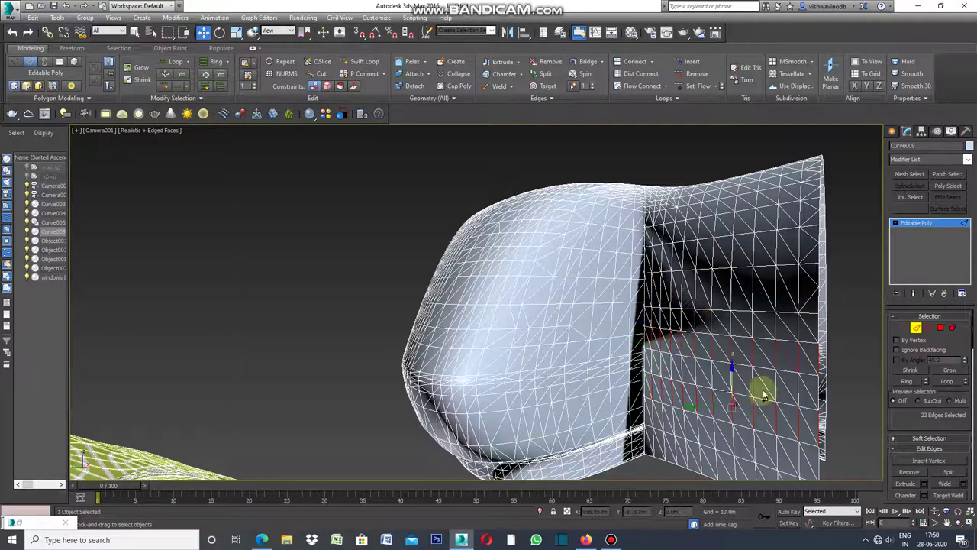
ctrl+click(811, 418)
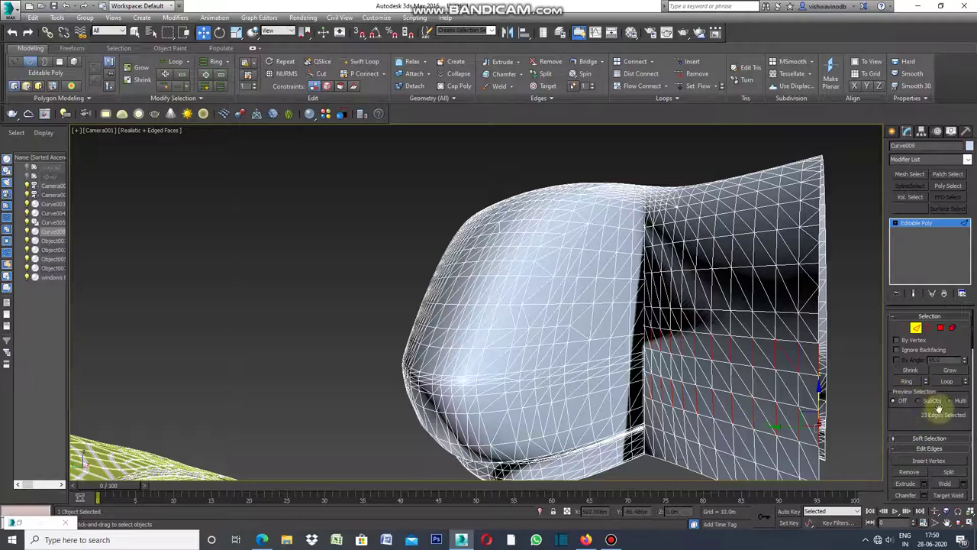
- Detach the two window strips' polygons as a new object, then select all remaining faces
ctrl+click(940, 328)
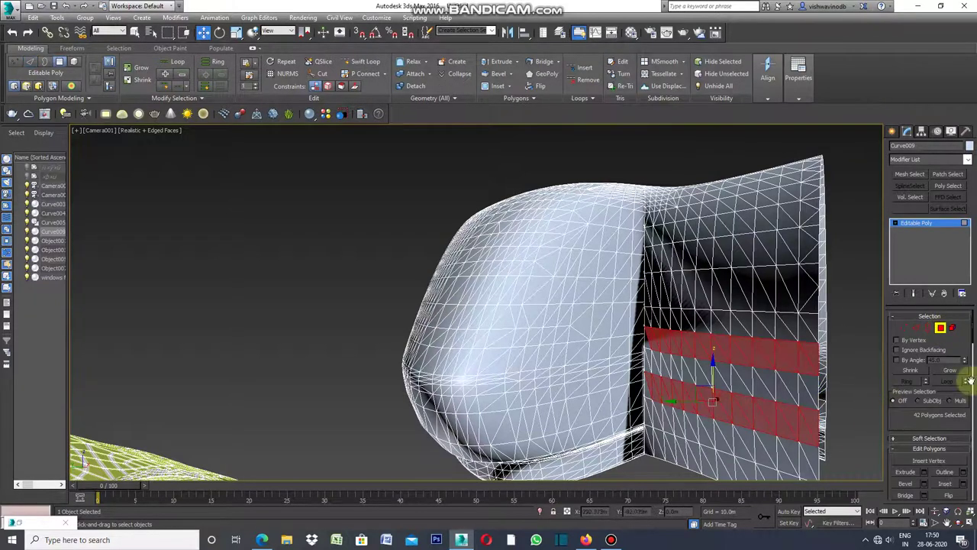
drag(975, 335, 975, 367)
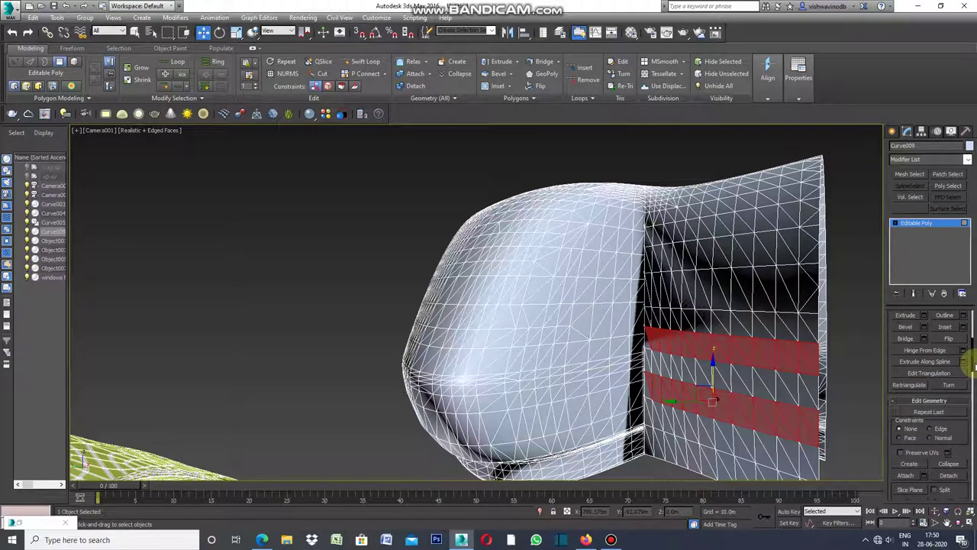
scroll(973, 366, down, 2)
click(948, 443)
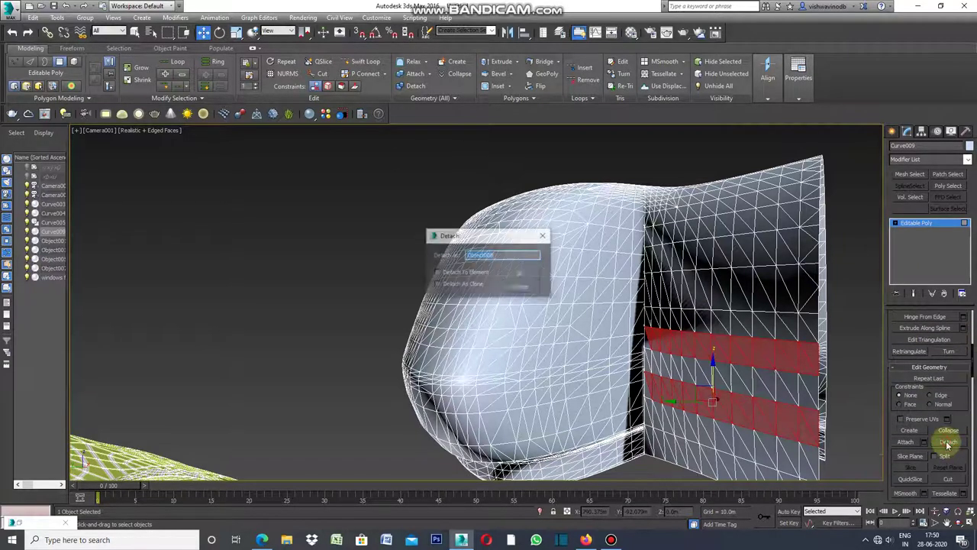
click(519, 275)
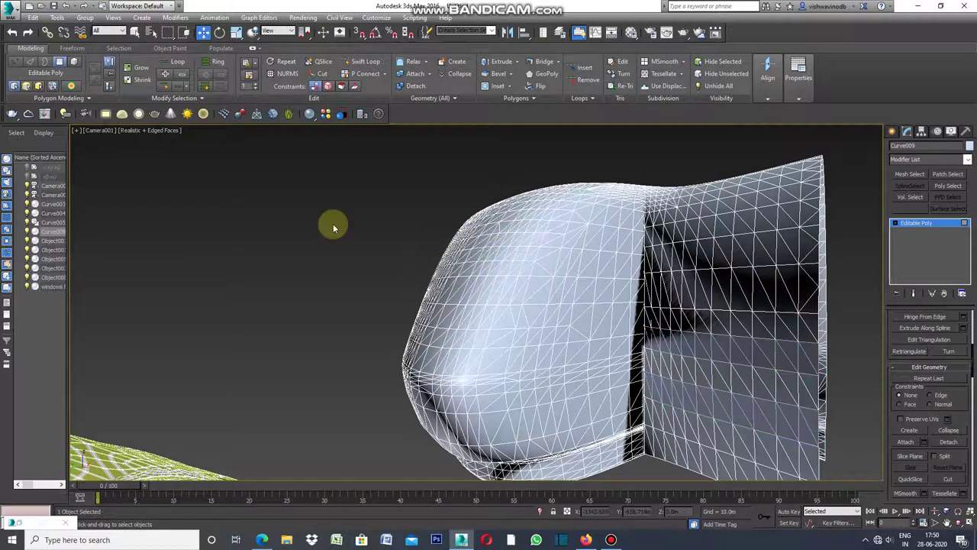
key(4)
key(ctrl+a)
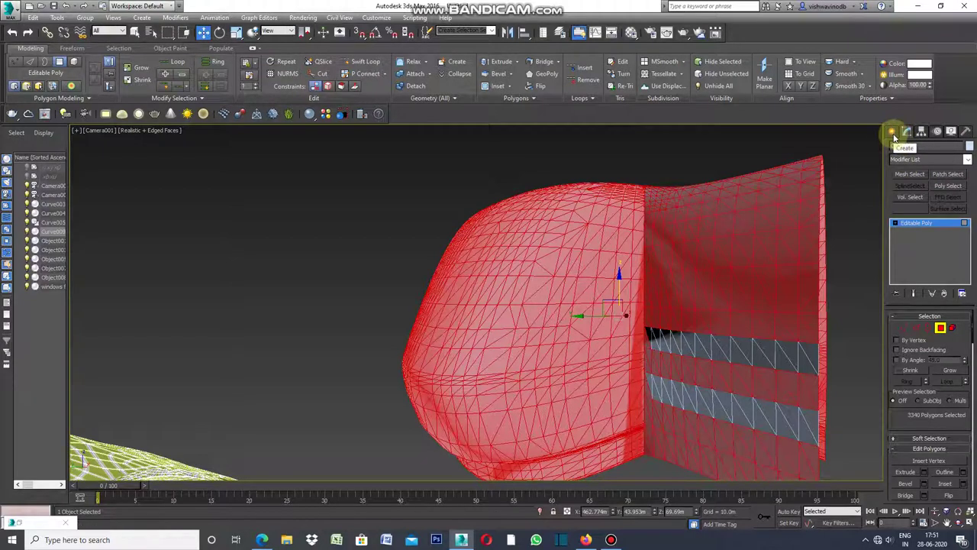
- Add Vertex Weld and MeshSmooth modifiers to the Curve009 shell
click(968, 163)
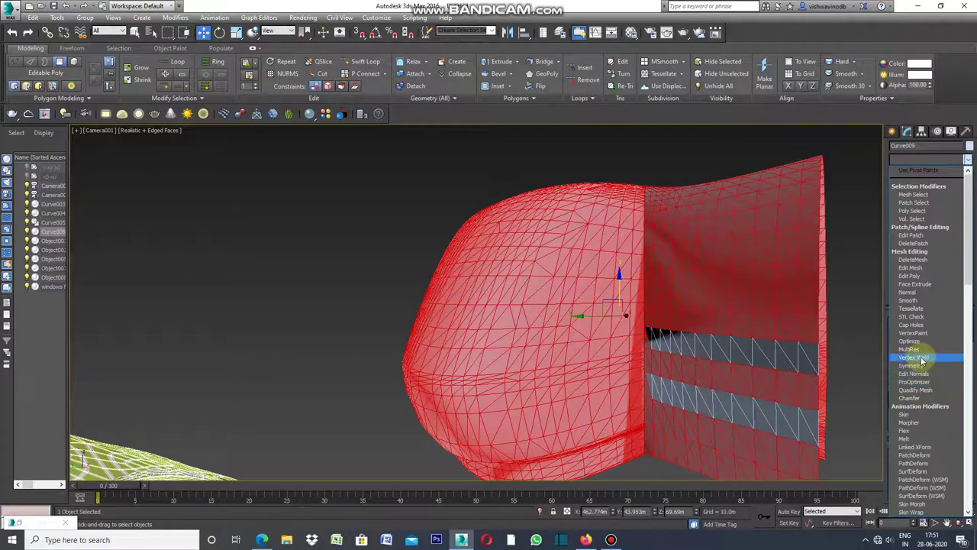
click(921, 358)
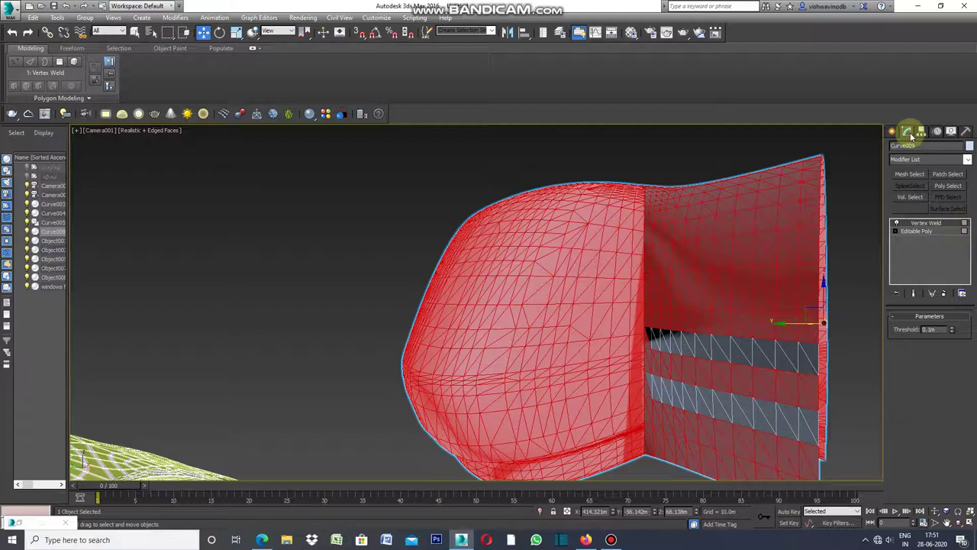
click(967, 159)
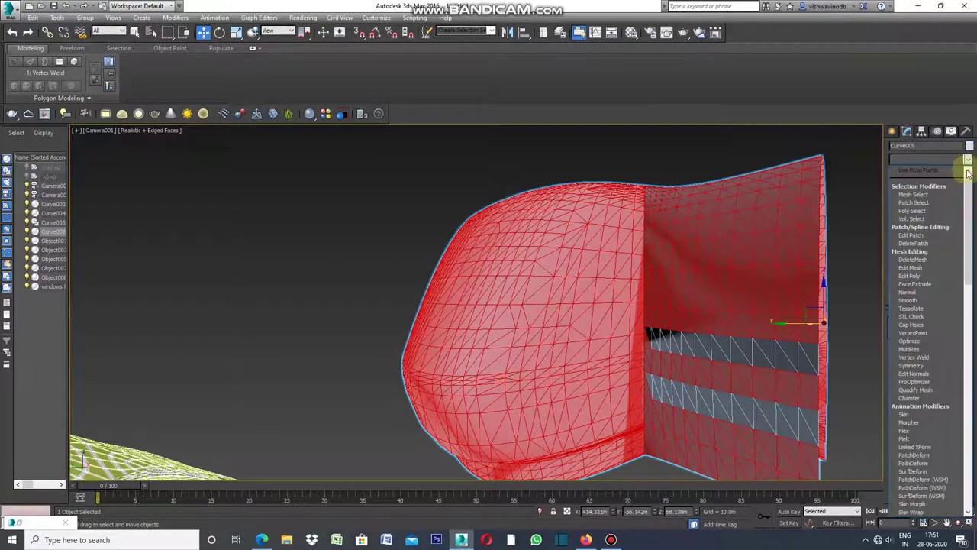
drag(972, 261, 973, 363)
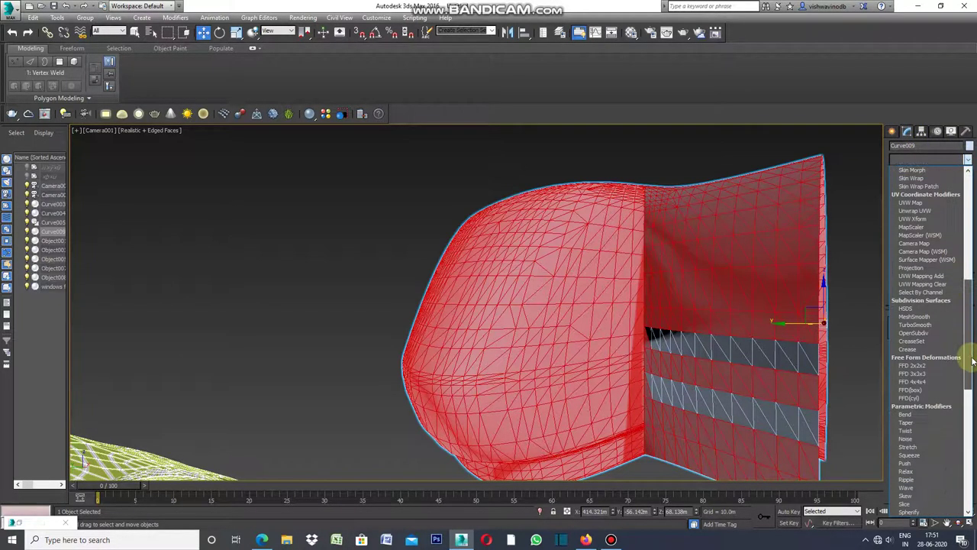
click(920, 317)
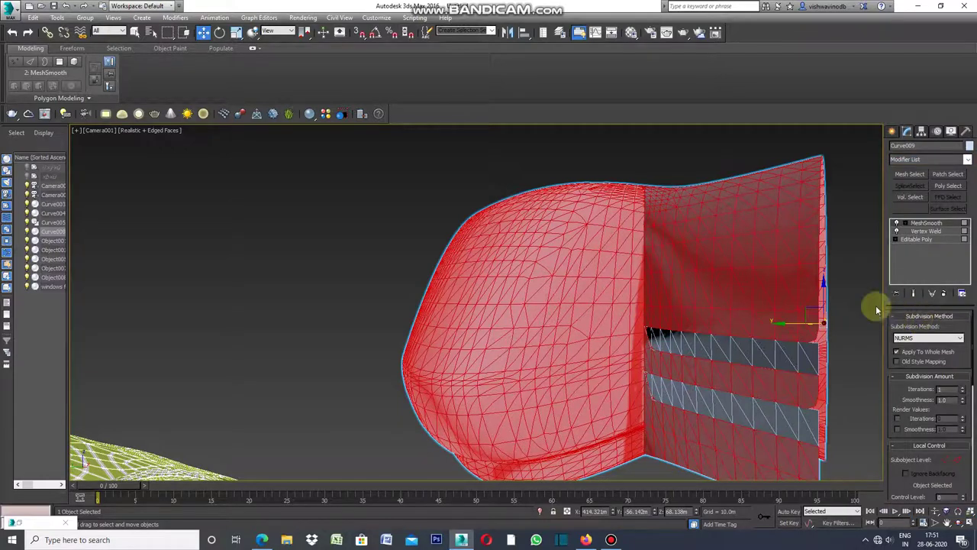
- Deselect, then reselect the smoothed canopy shell Curve009
click(845, 289)
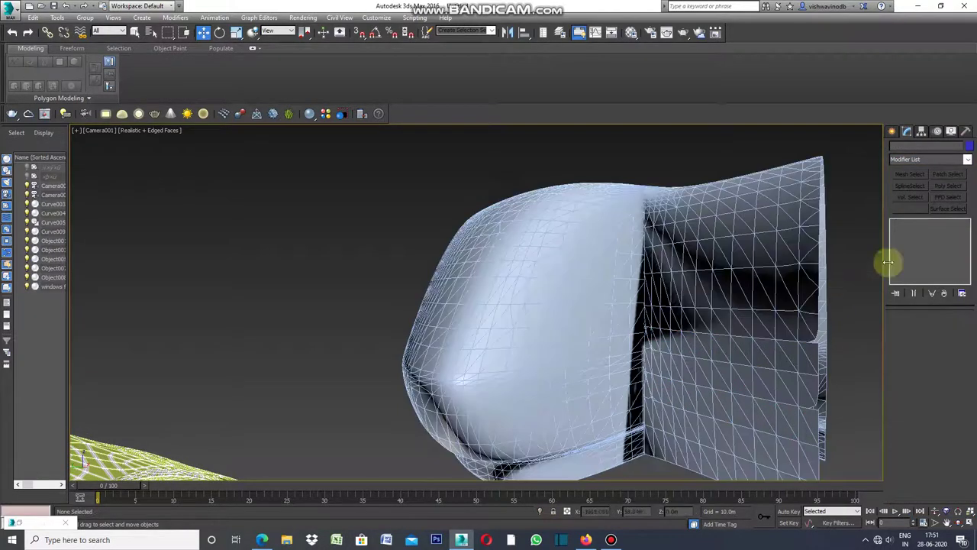
click(893, 133)
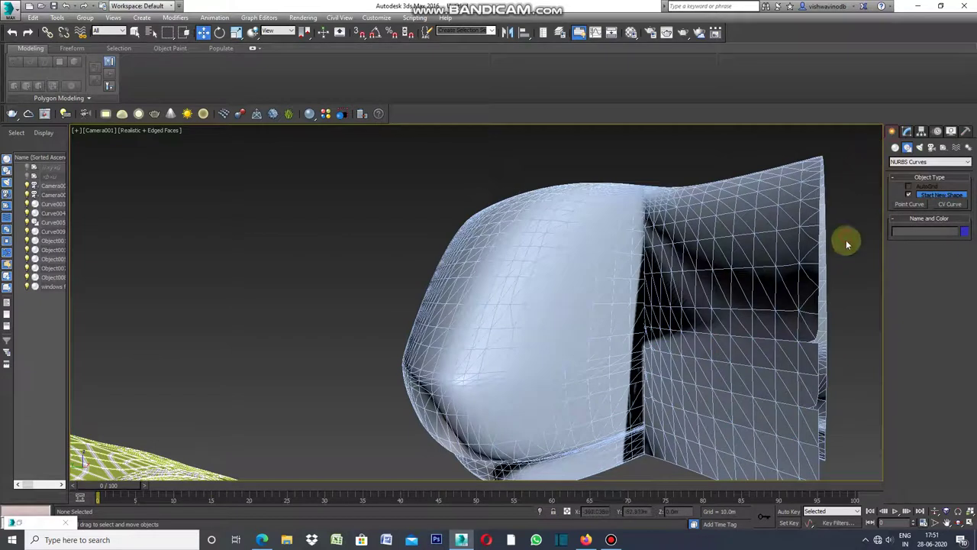
click(798, 275)
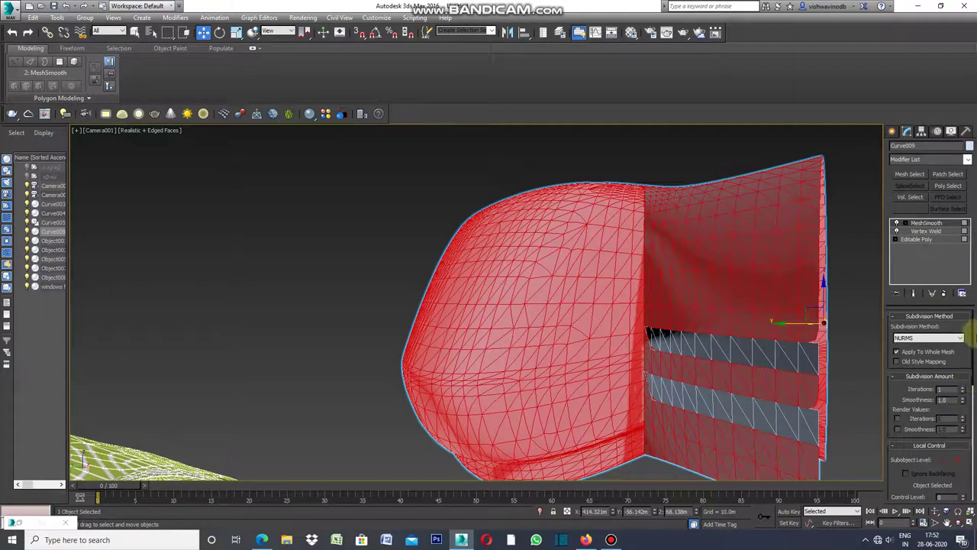
- Stack Edit Poly, a second MeshSmooth and another Edit Poly on Curve009, selecting all polygons
click(967, 162)
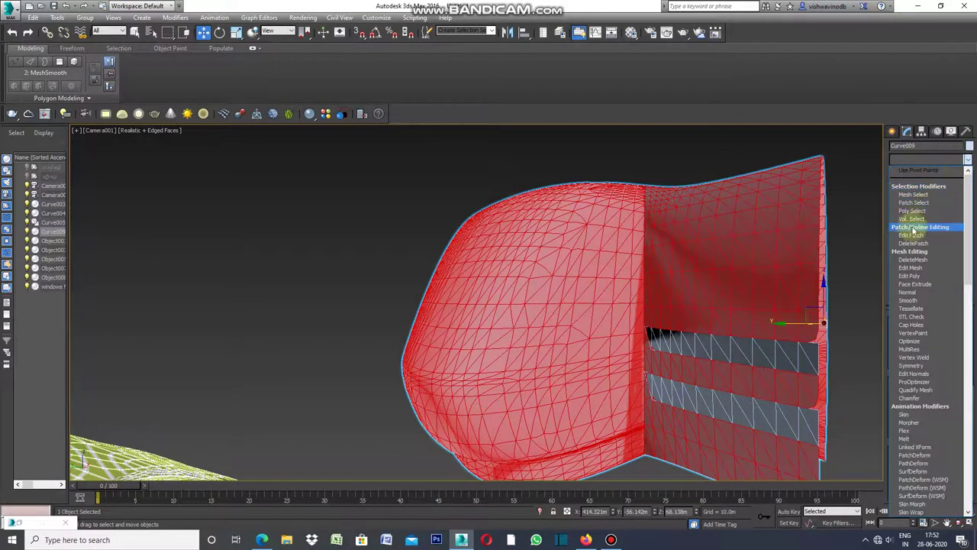
click(923, 282)
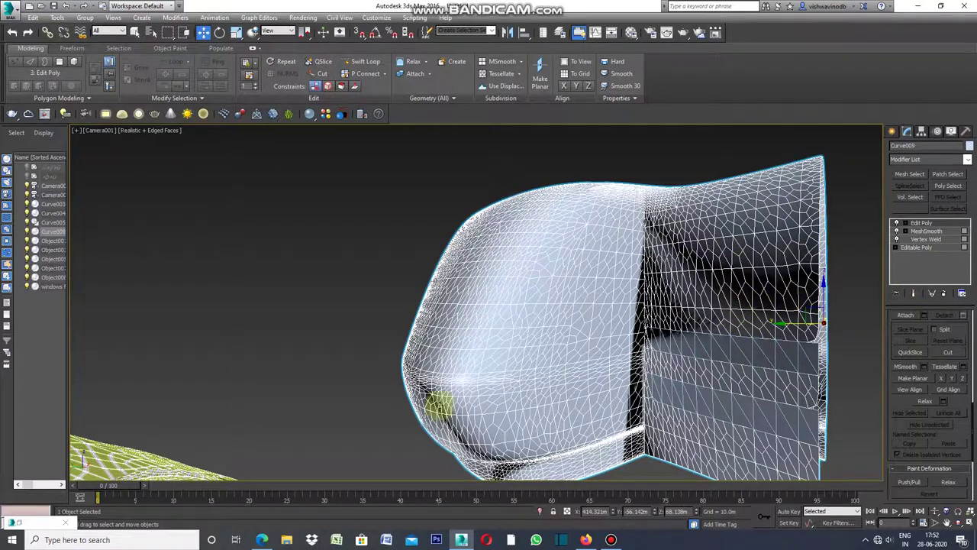
key(ctrl+m)
click(966, 159)
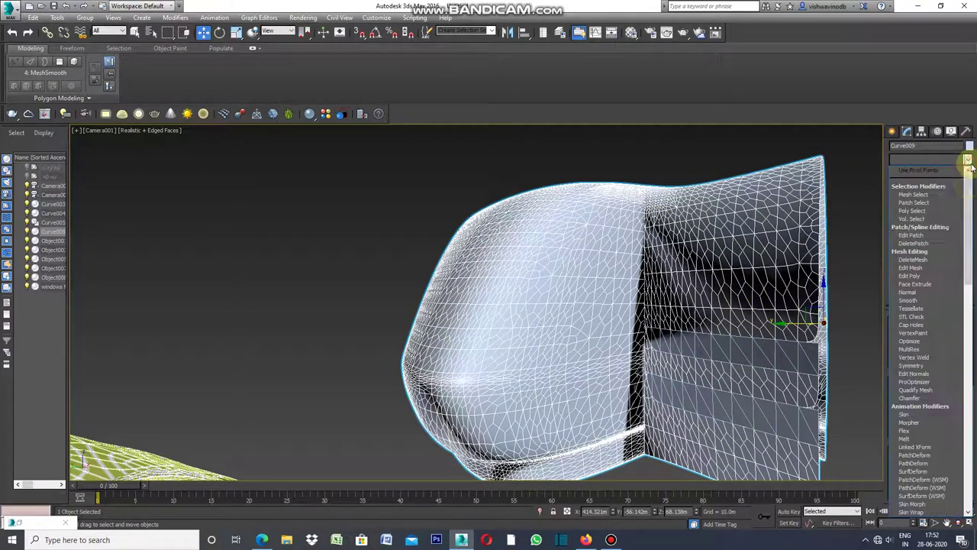
click(919, 277)
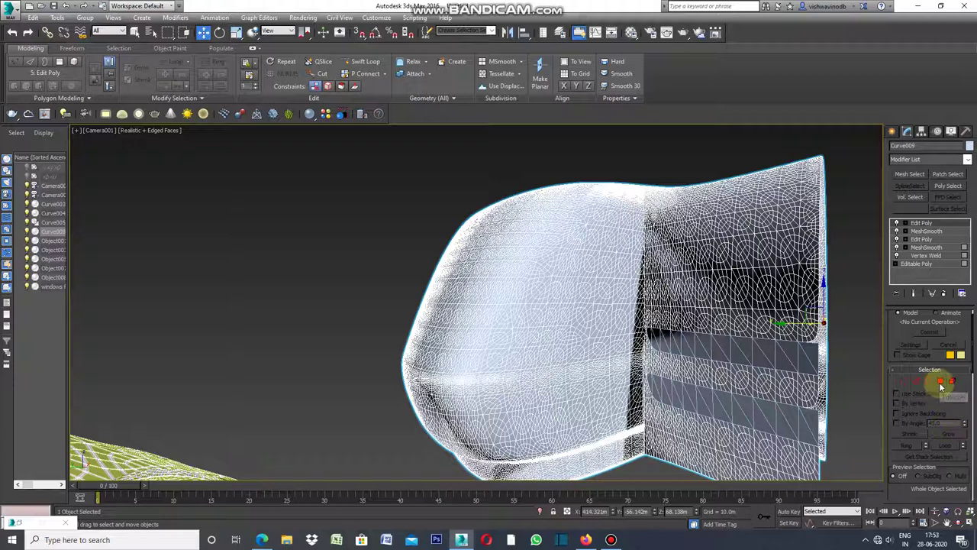
click(940, 382)
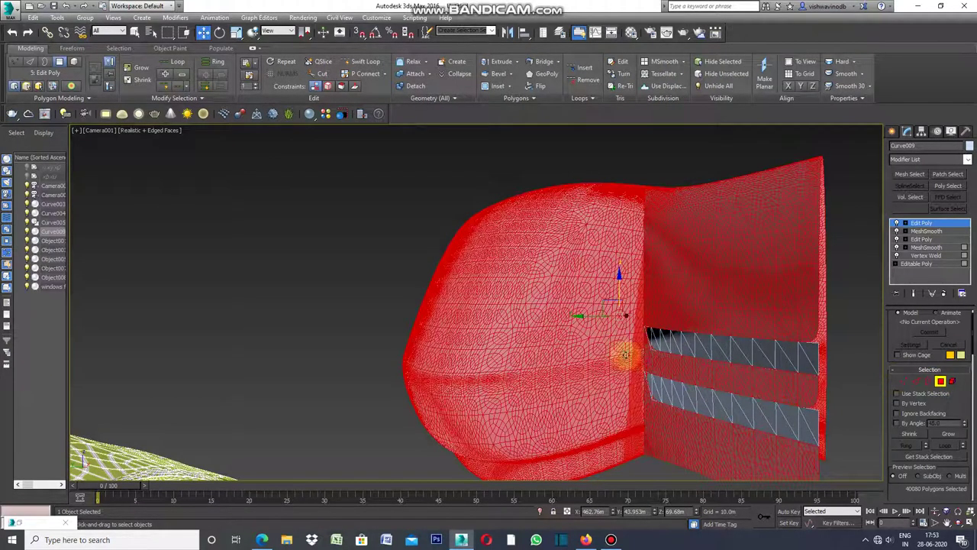
- Inset every selected face of the shell by 0.3m
drag(973, 348, 974, 374)
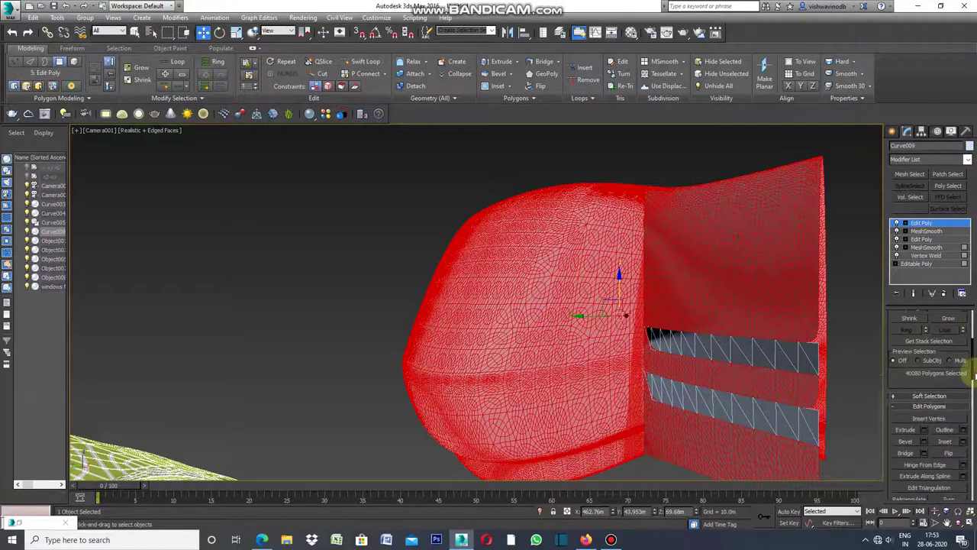
click(964, 445)
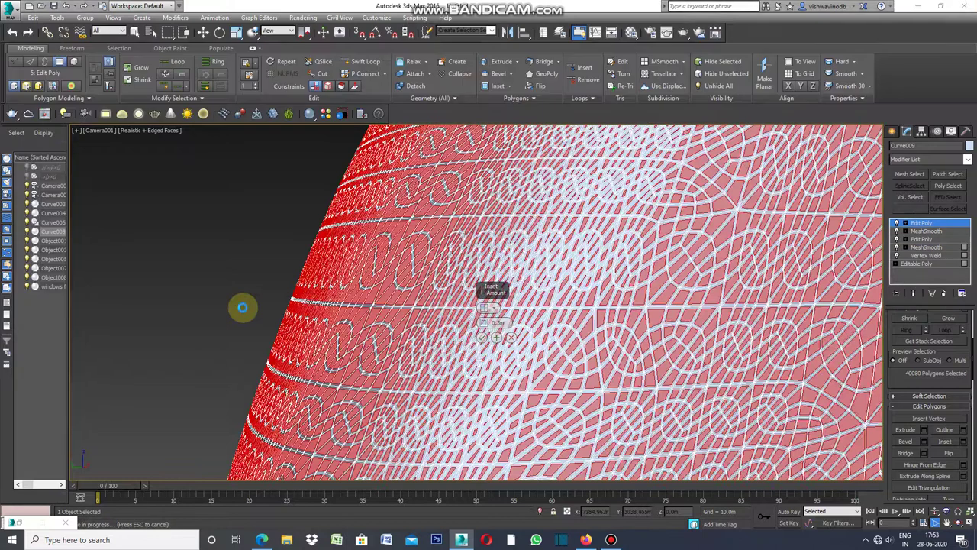
click(483, 338)
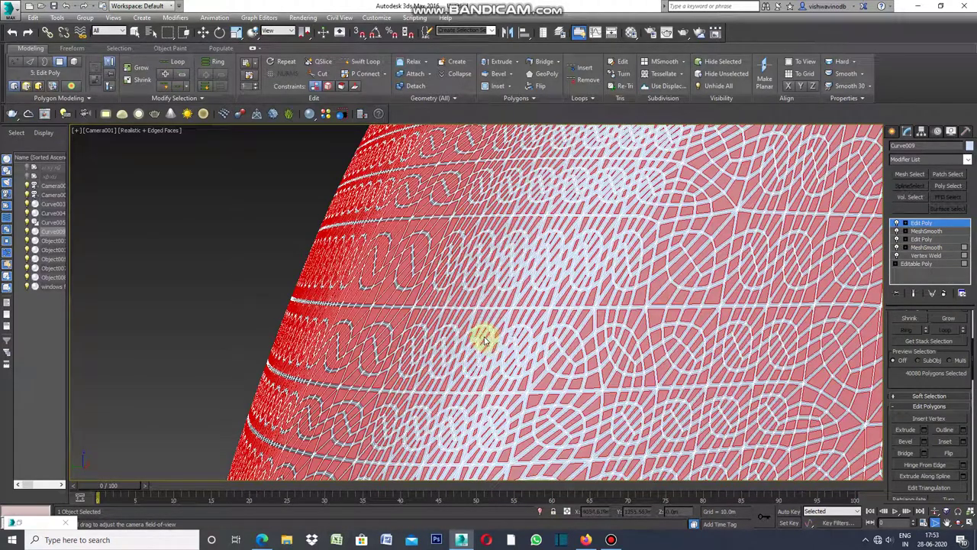
click(934, 524)
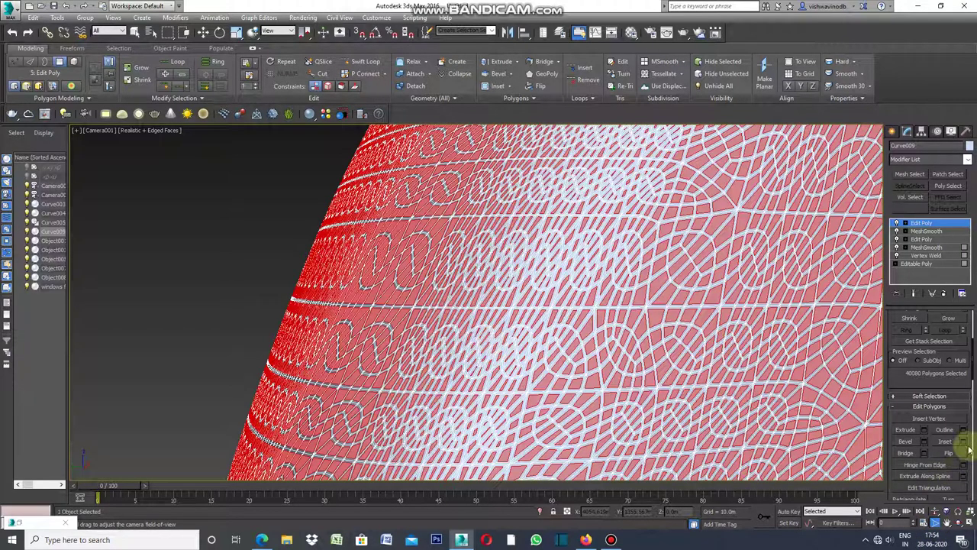
mouse_move(929, 413)
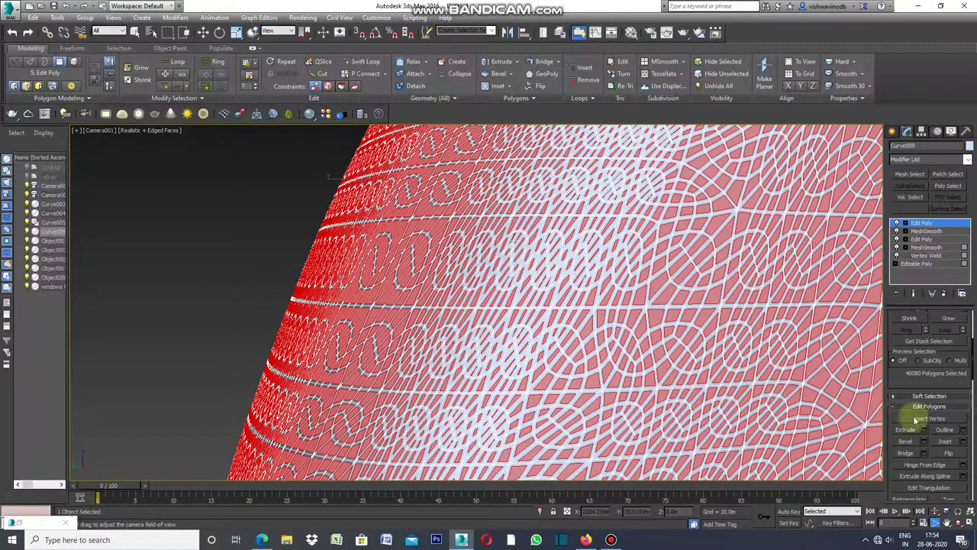
- Detach the inset inner faces to leave a perforated lattice
drag(974, 359, 974, 405)
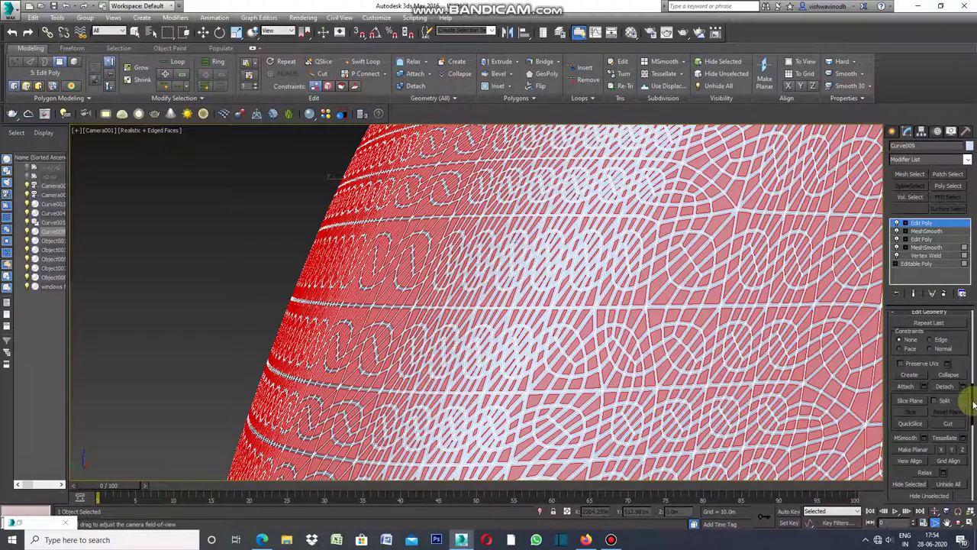
click(944, 387)
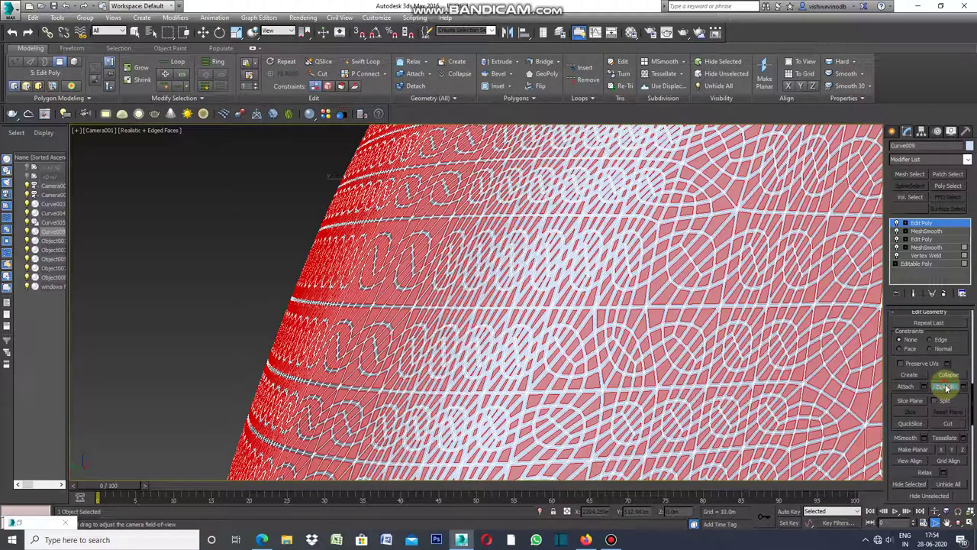
click(948, 387)
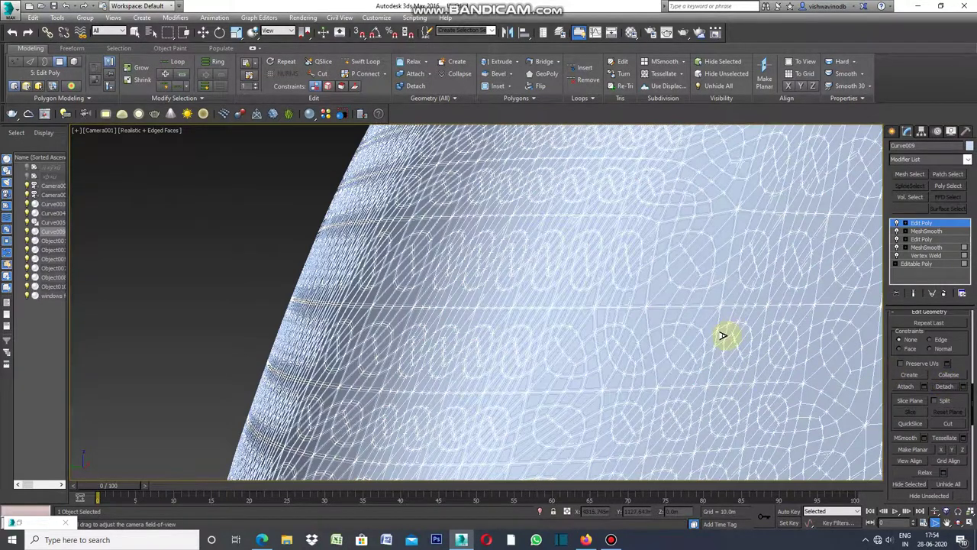
- Zoom in on the lattice and set Curve009's object colour to black
drag(724, 320, 664, 339)
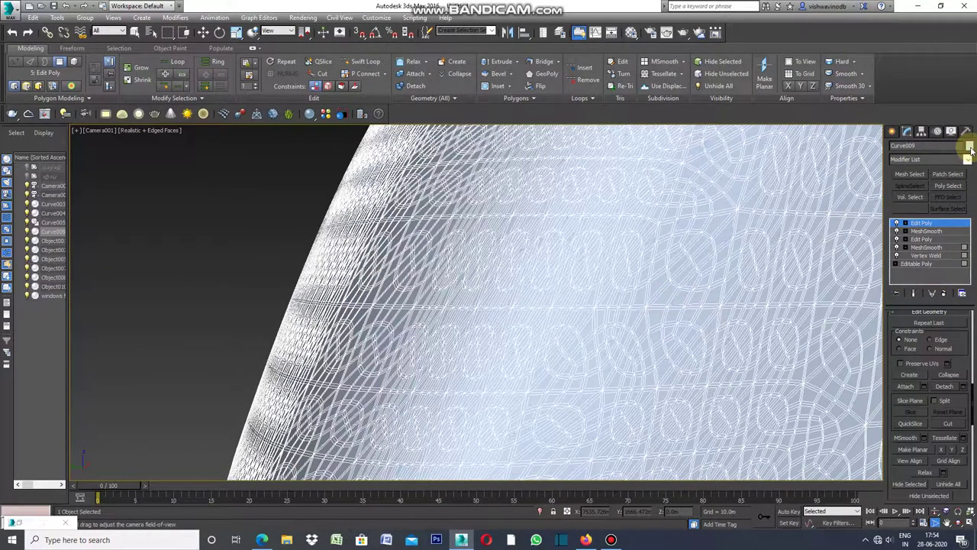
click(969, 146)
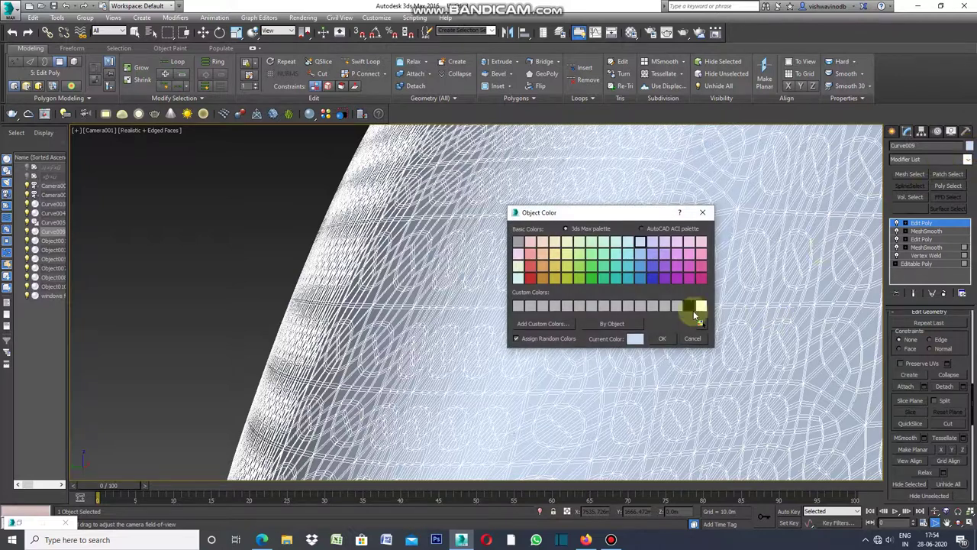
click(693, 309)
click(663, 338)
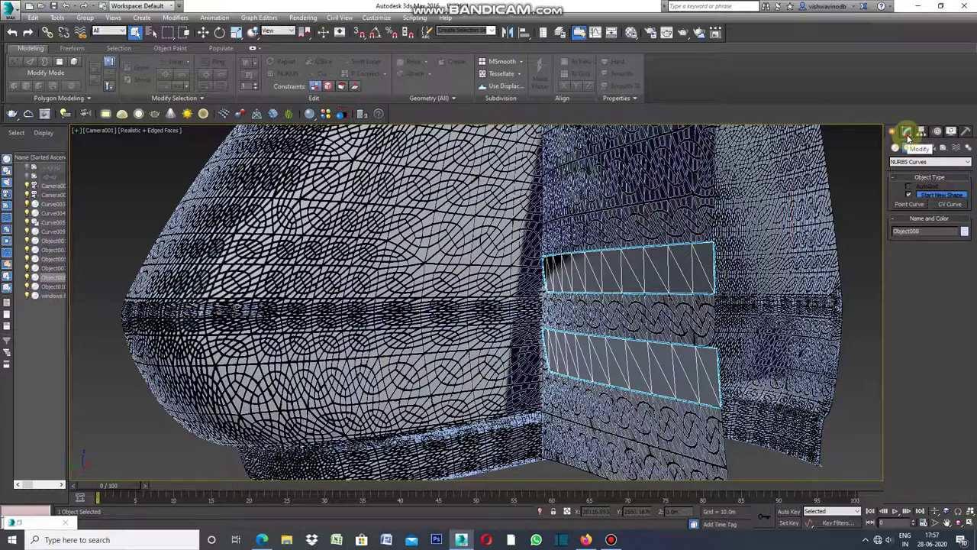
- Select the 42 window-strip polygons of Object008 and bring up the Inset settings
click(907, 133)
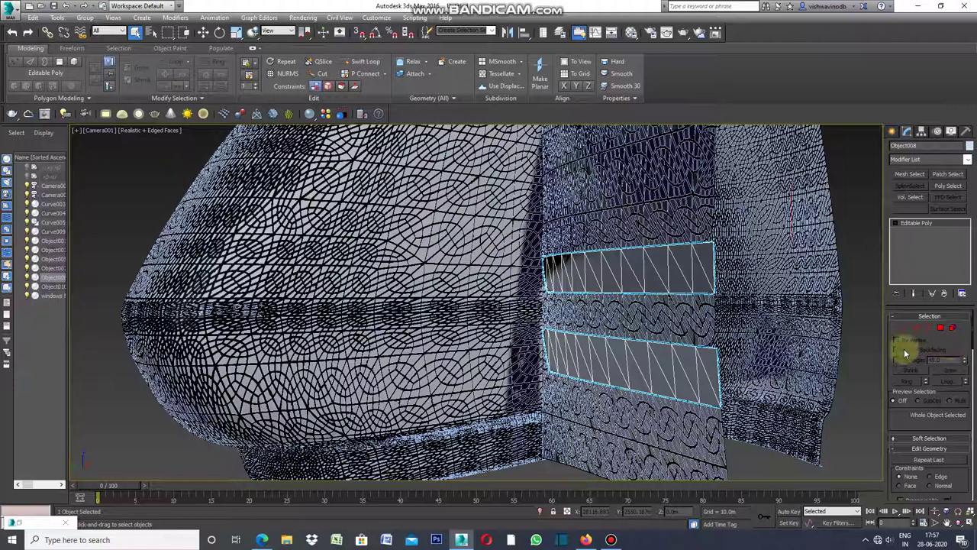
click(942, 329)
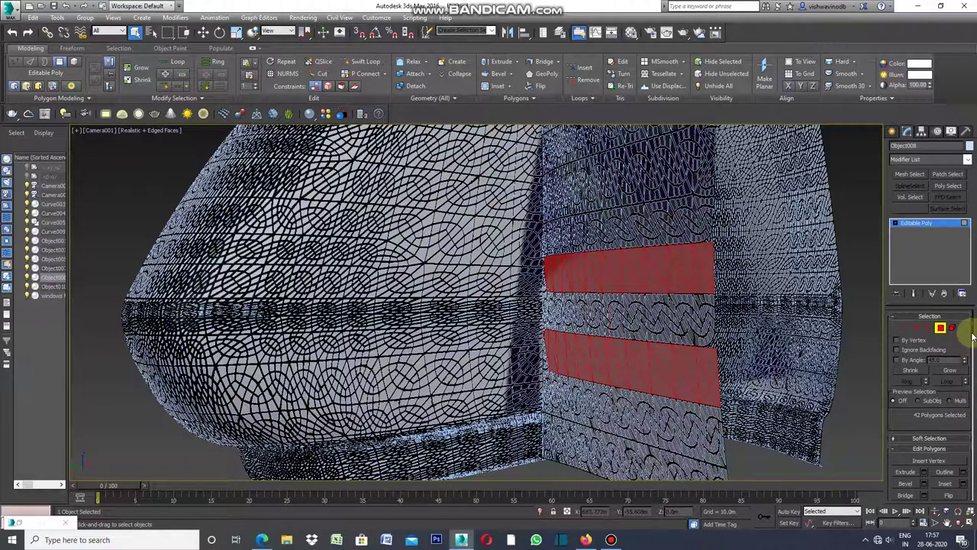
drag(972, 335, 973, 353)
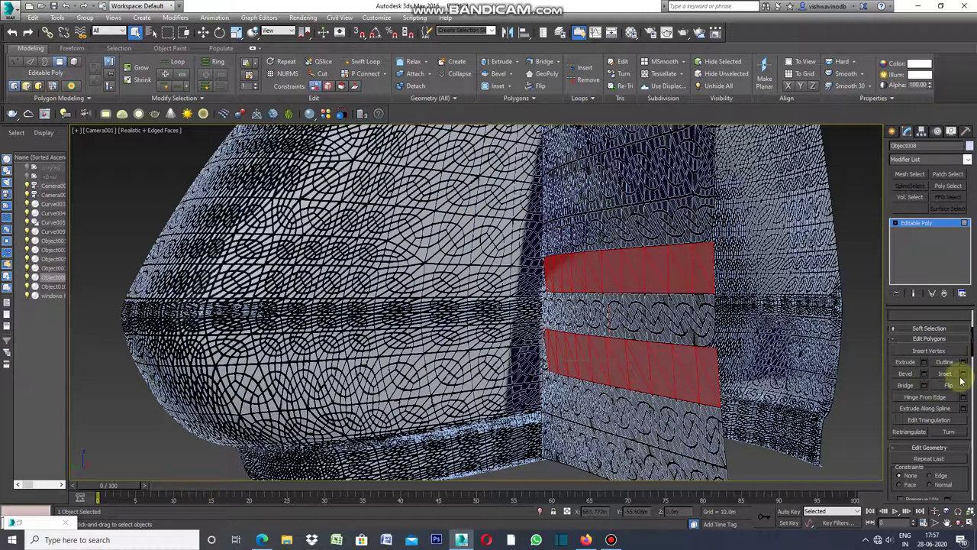
click(964, 380)
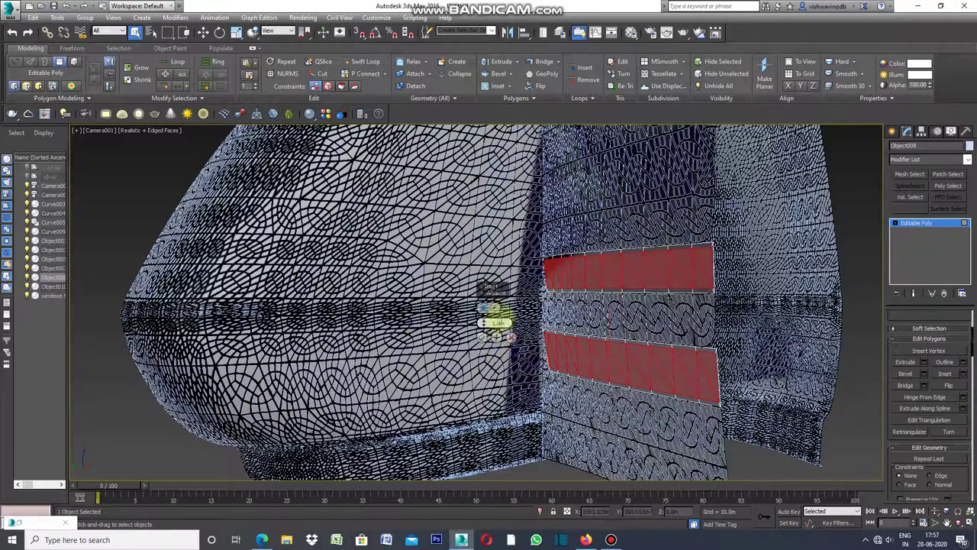
- Inset Object008's 42 window faces By Polygon with an adjusted inset amount and apply it
click(493, 308)
click(529, 324)
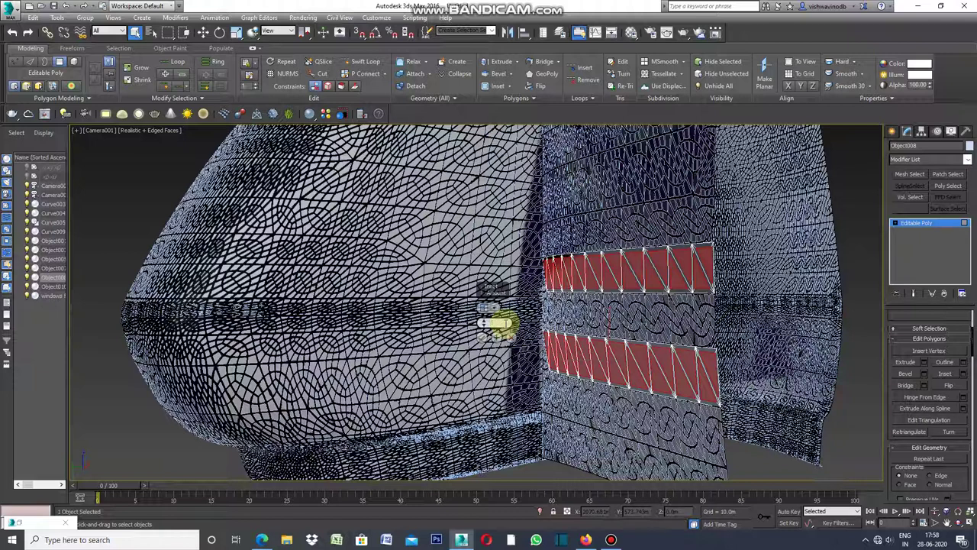
double_click(500, 323)
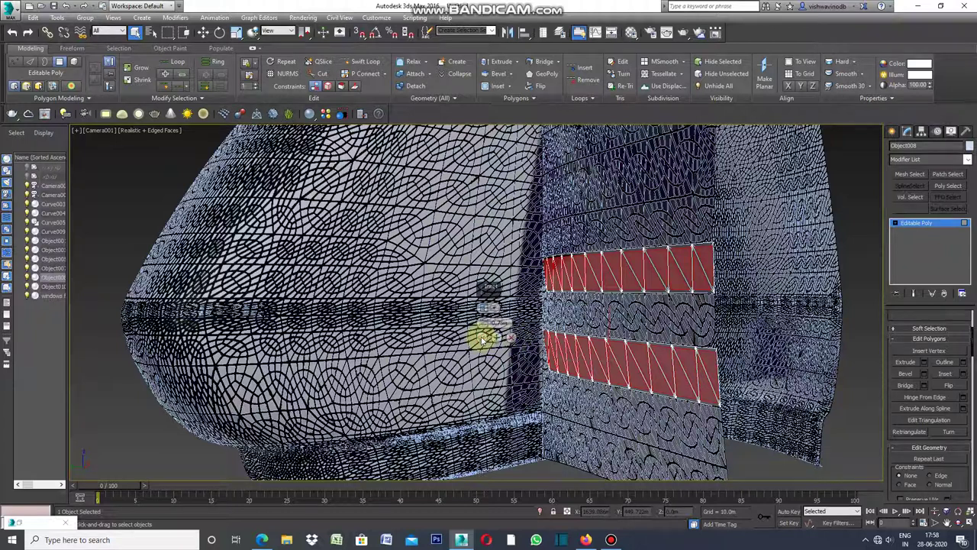
click(483, 341)
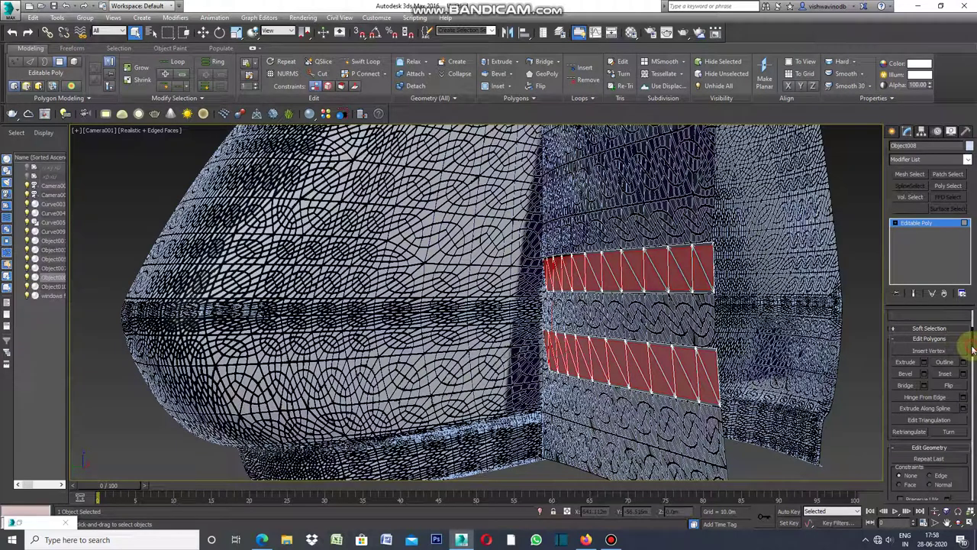
- Detach the inset window-strip panels into a new object named Object011
scroll(973, 349, down, 2)
scroll(972, 349, down, 2)
scroll(972, 349, down, 1)
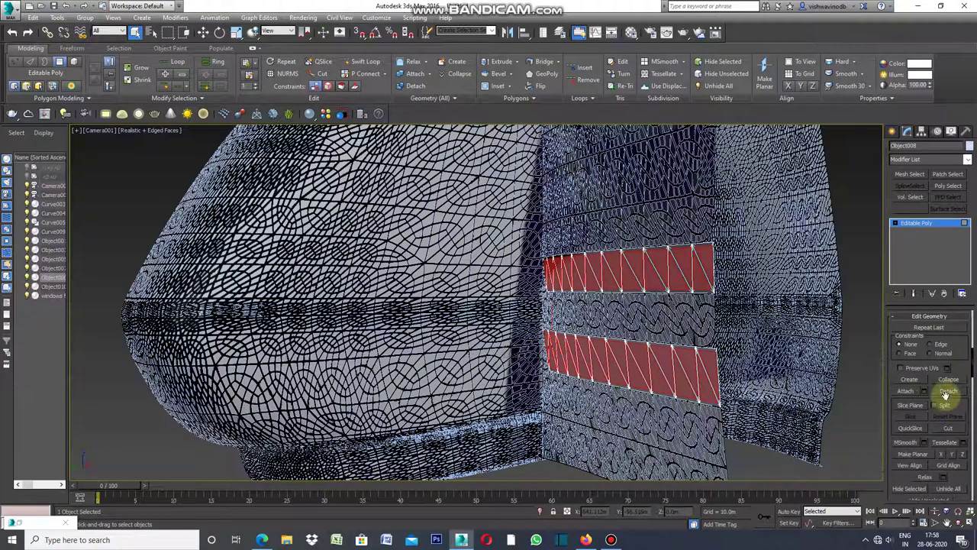
click(948, 392)
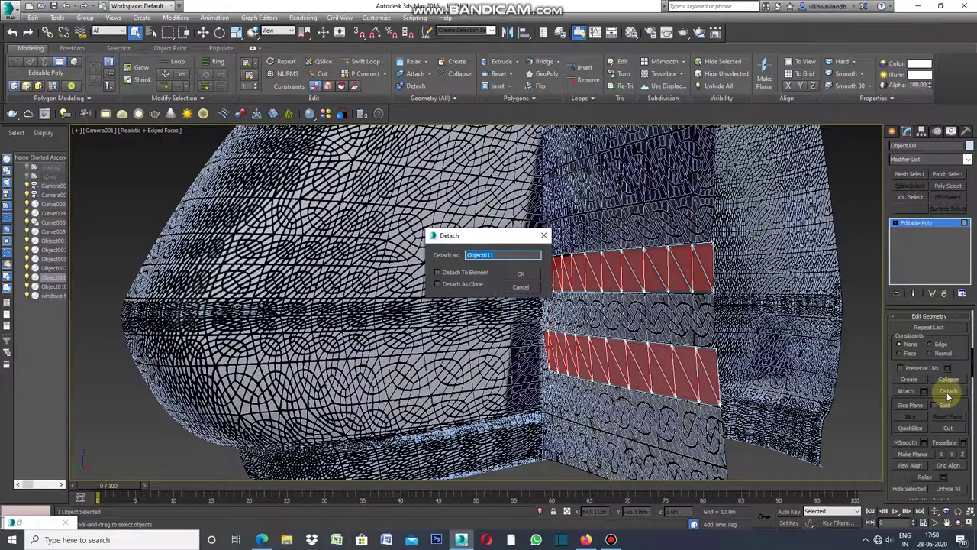
click(523, 274)
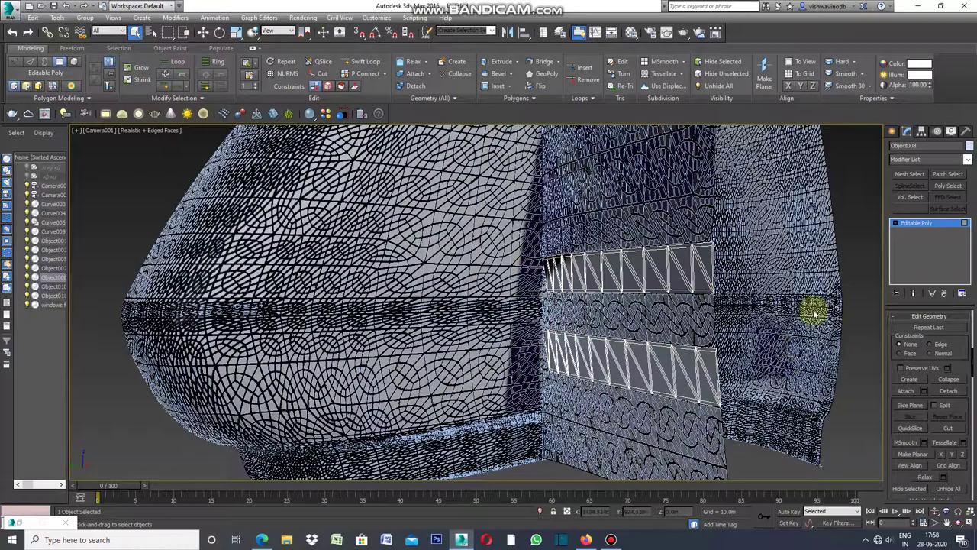